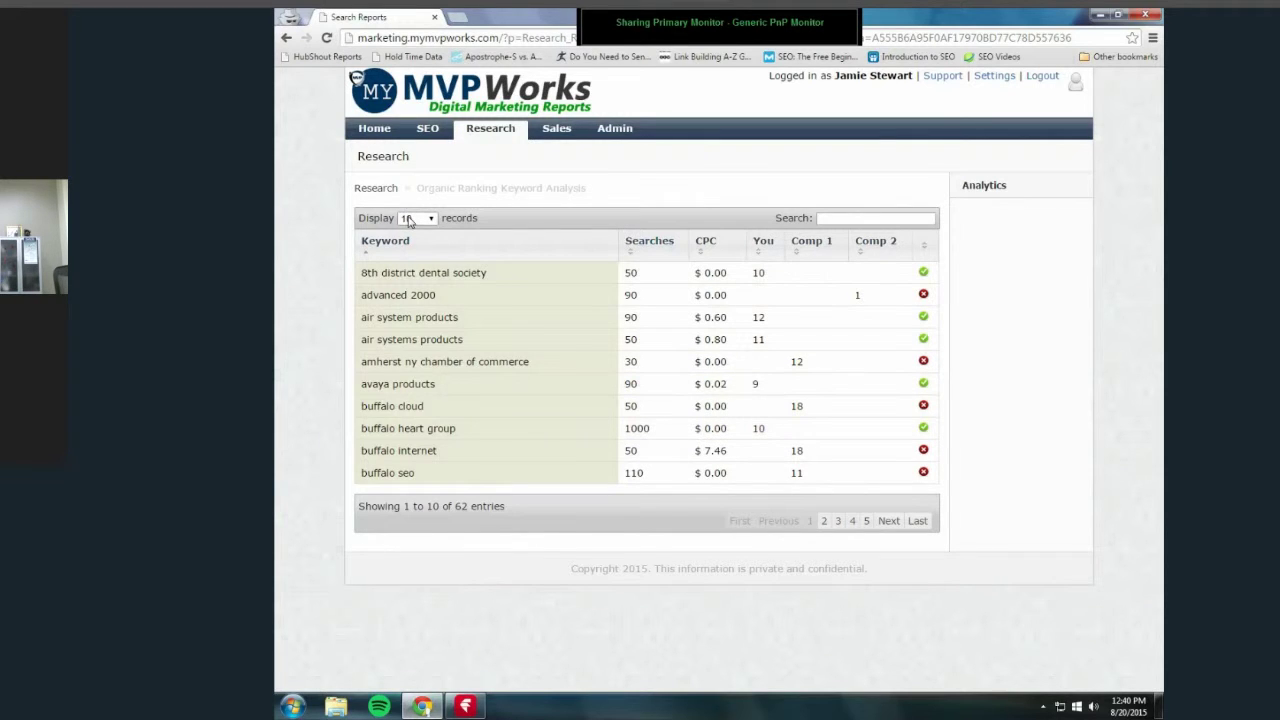
- Display 100 records in the Organic Ranking Keyword Analysis and read through the whole keyword list
click(408, 219)
click(416, 258)
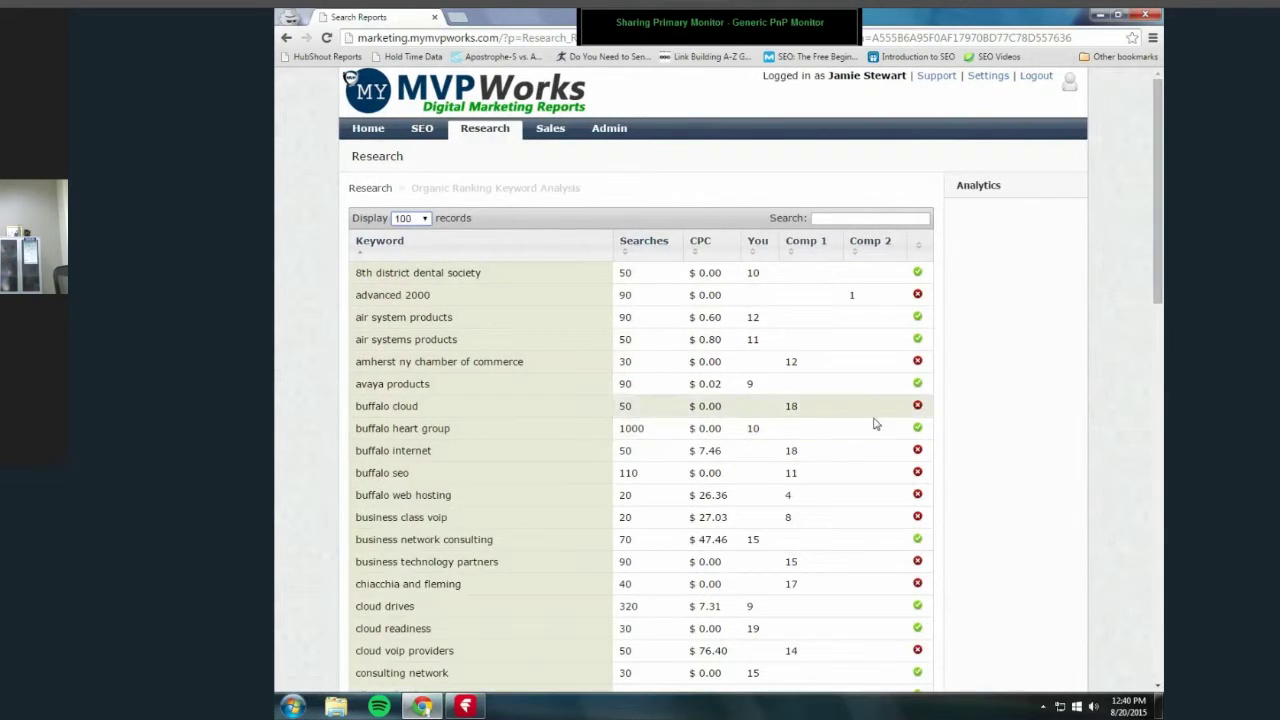
scroll(1063, 436, down, 6)
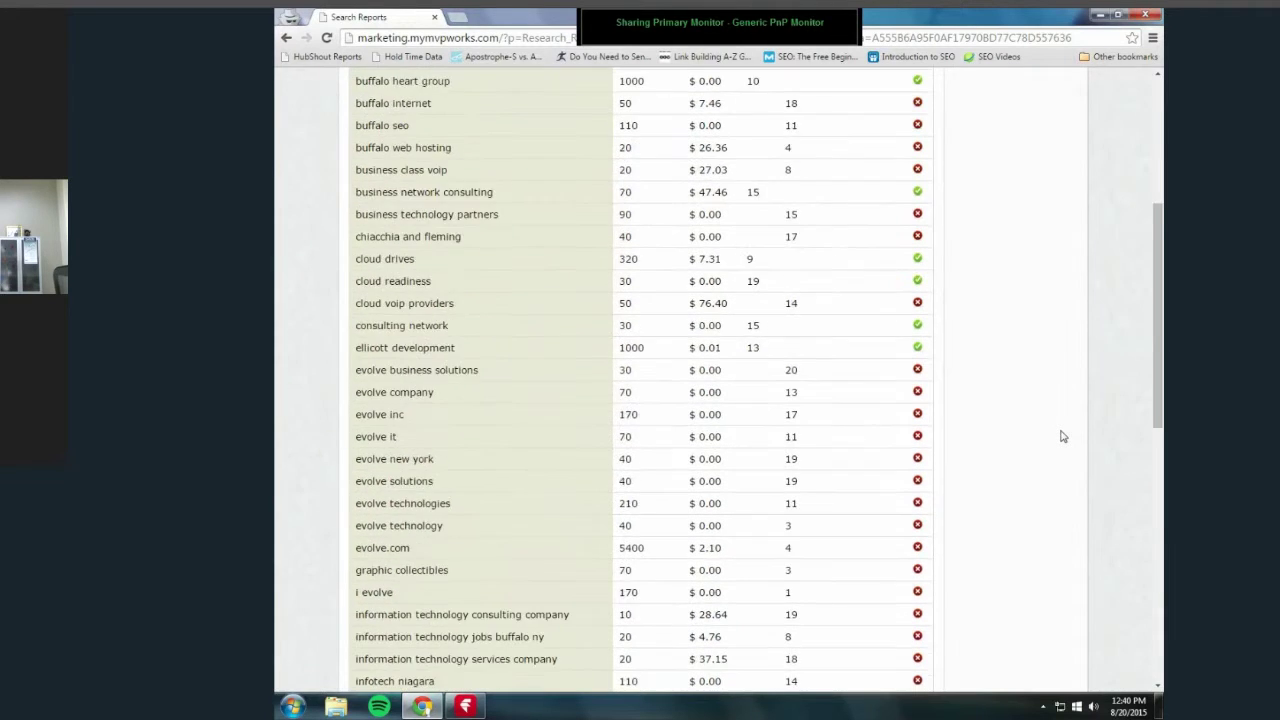
scroll(1063, 436, down, 3)
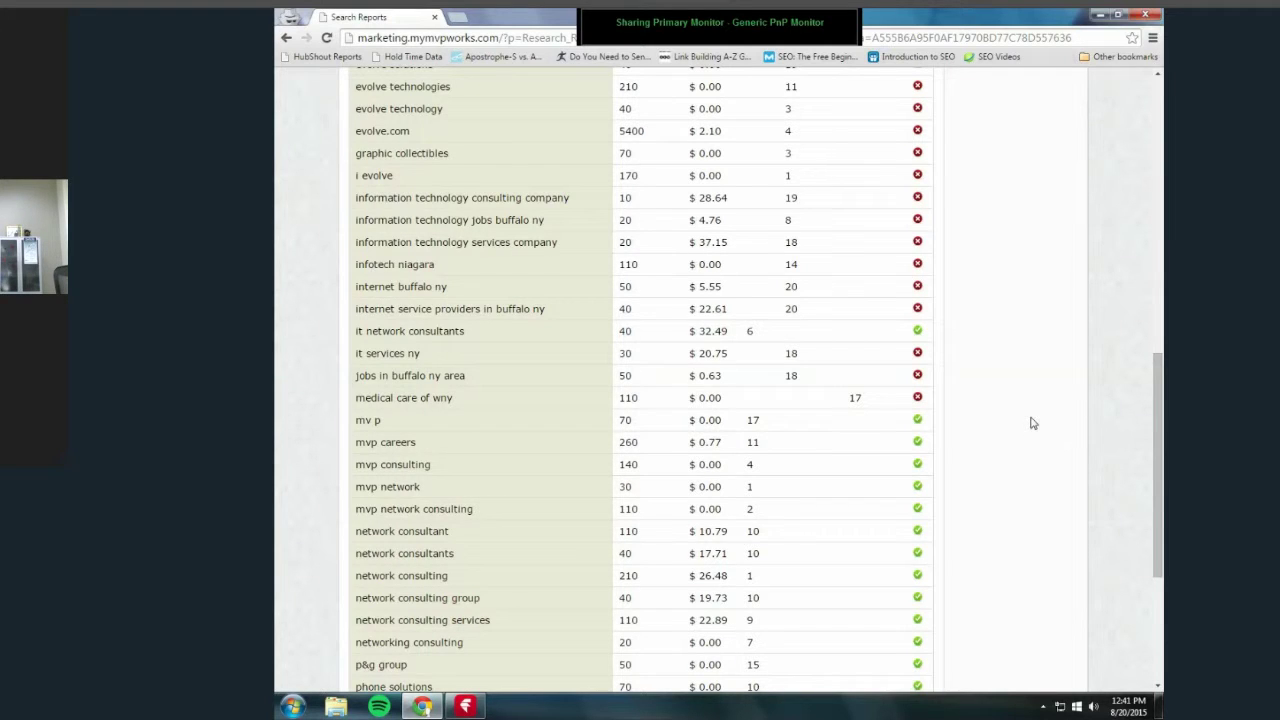
scroll(1033, 423, up, 15)
scroll(866, 352, down, 13)
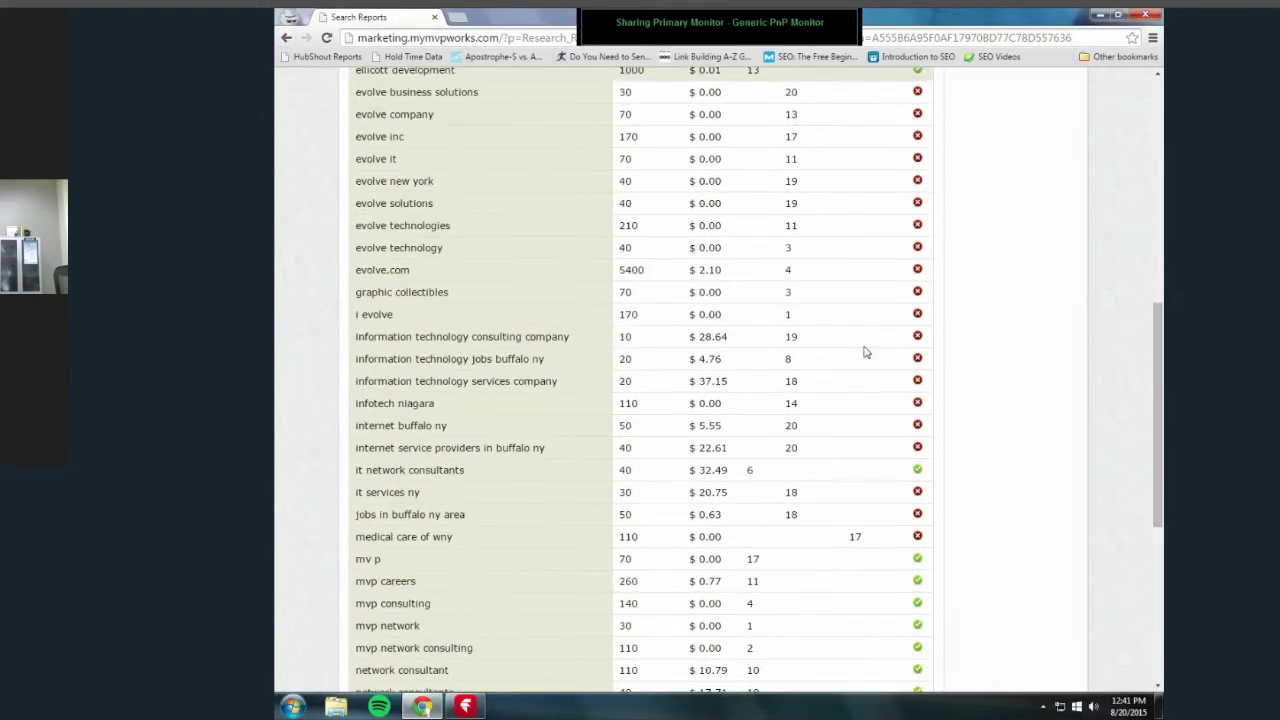
scroll(866, 352, down, 5)
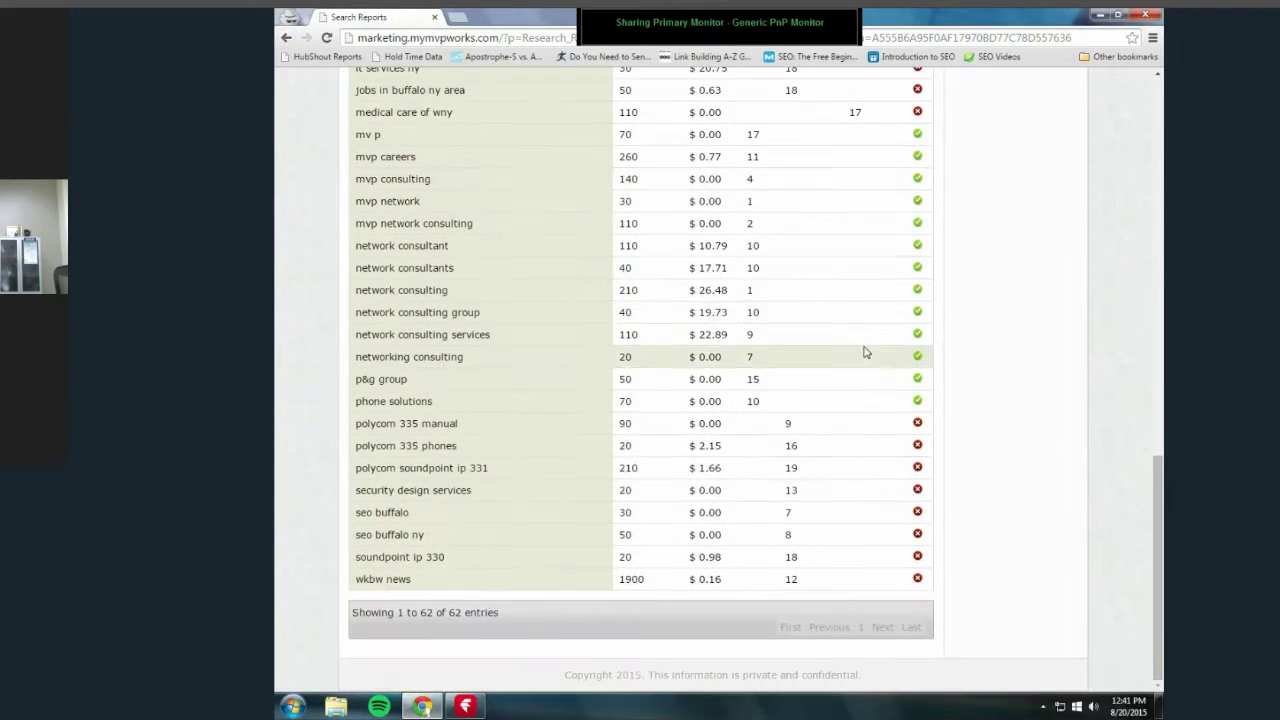
- Return to the Research overview and review its domain benchmarks, backlink scorecard and monthly traffic values
click(286, 40)
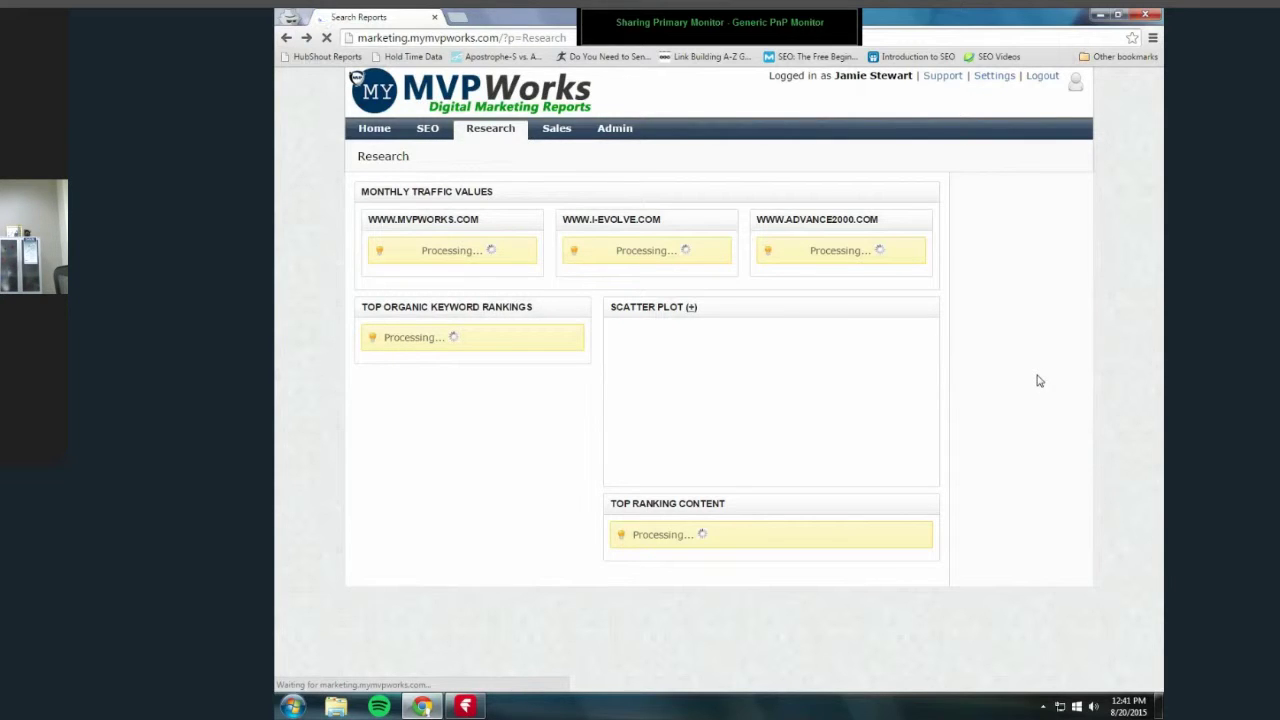
scroll(1039, 381, down, 10)
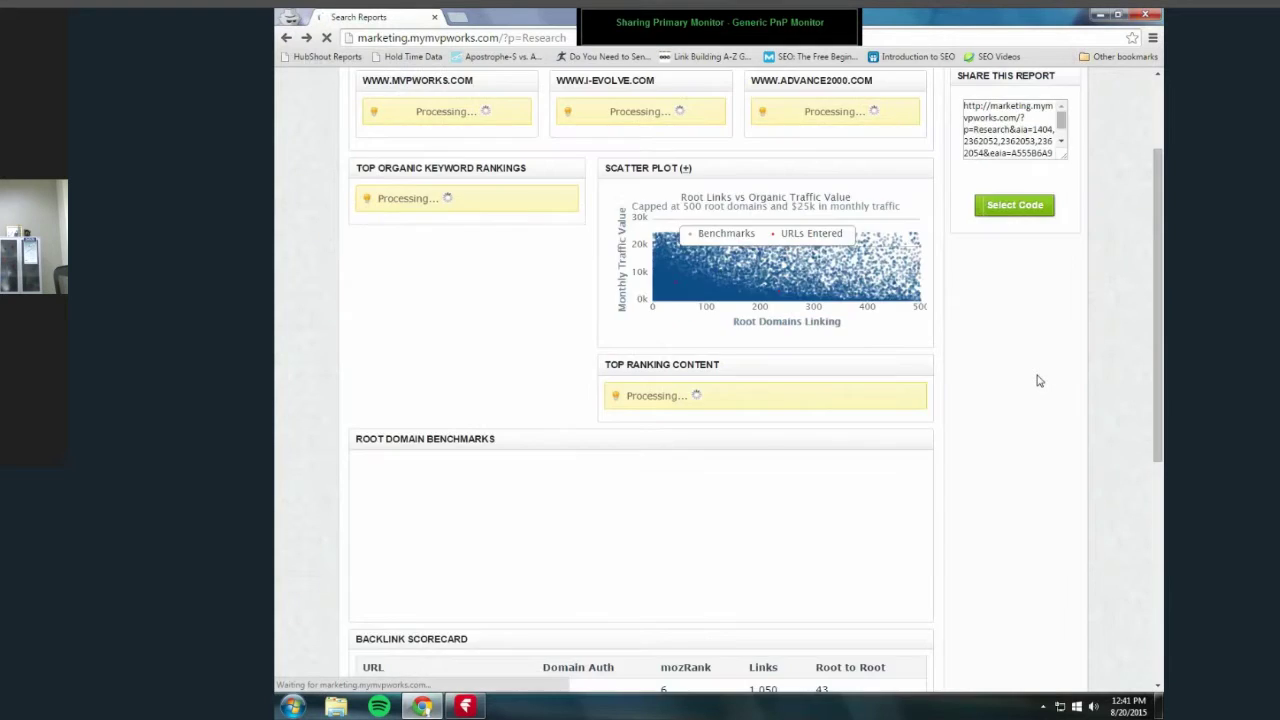
scroll(1059, 358, down, 1)
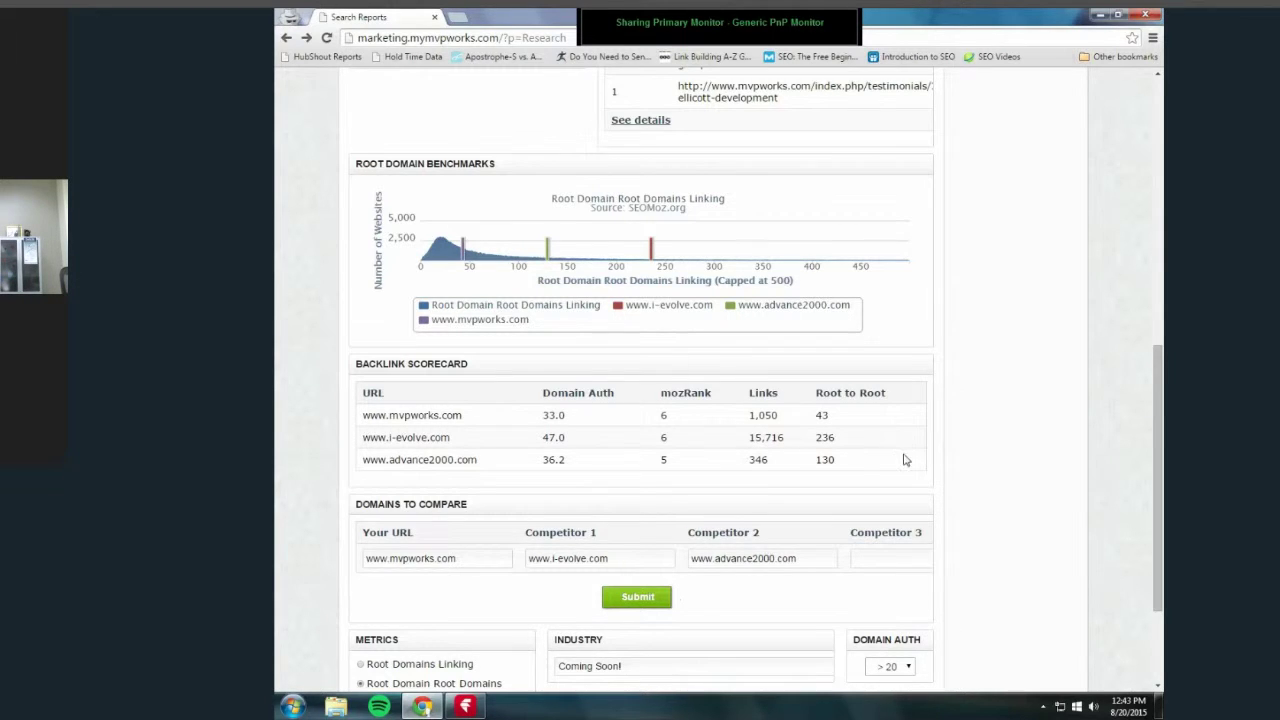
scroll(912, 480, up, 5)
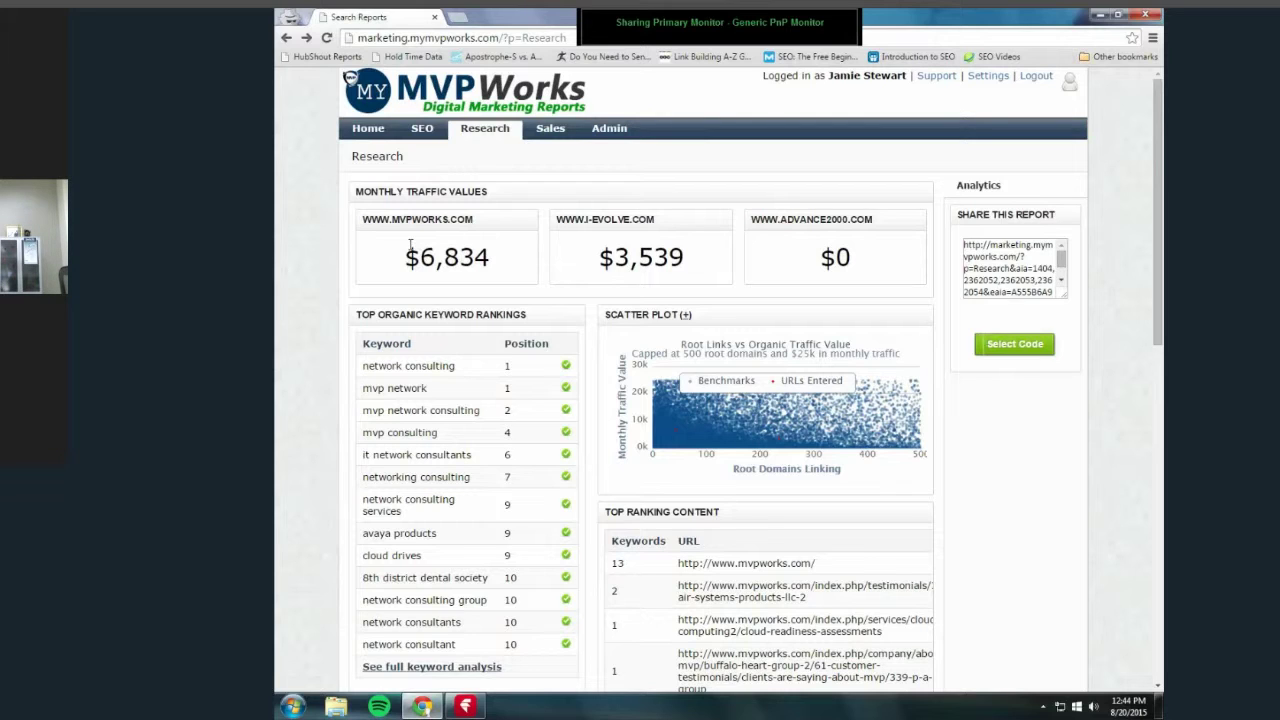
- Open the SEO analytics for mvpworks.com and review the organic visits chart and top keyword rankings
click(423, 131)
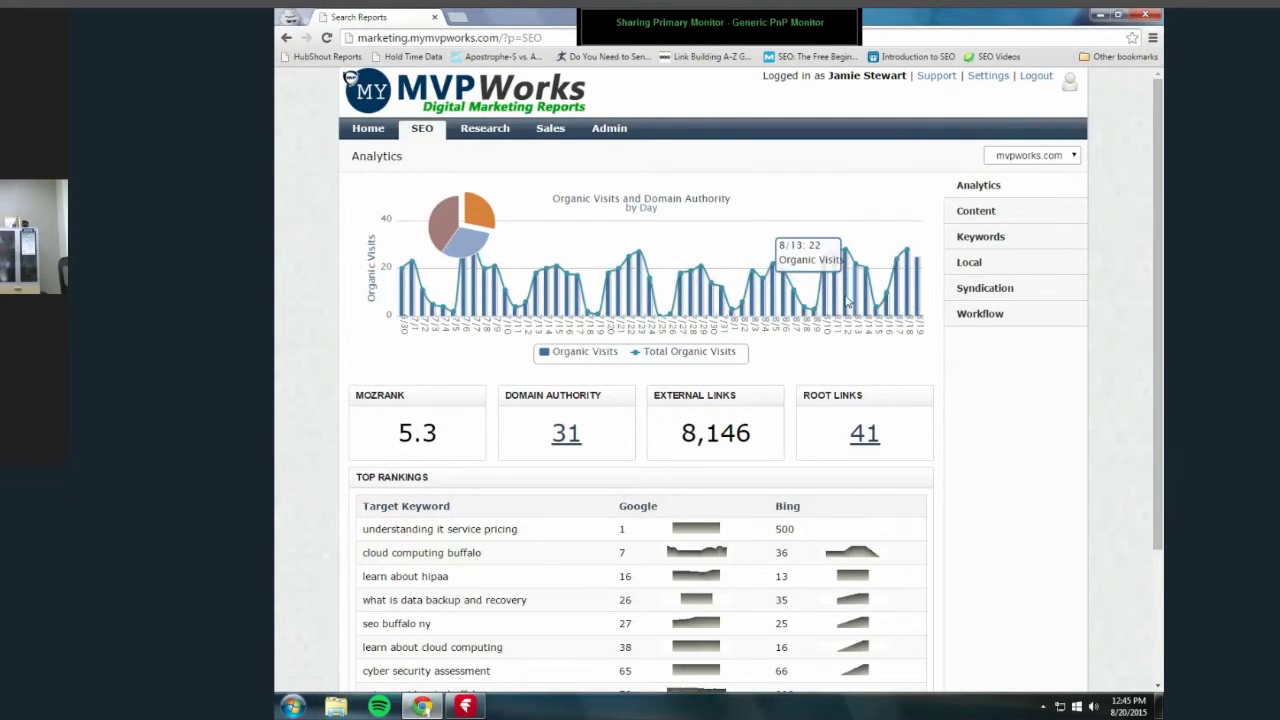
scroll(970, 525, down, 1)
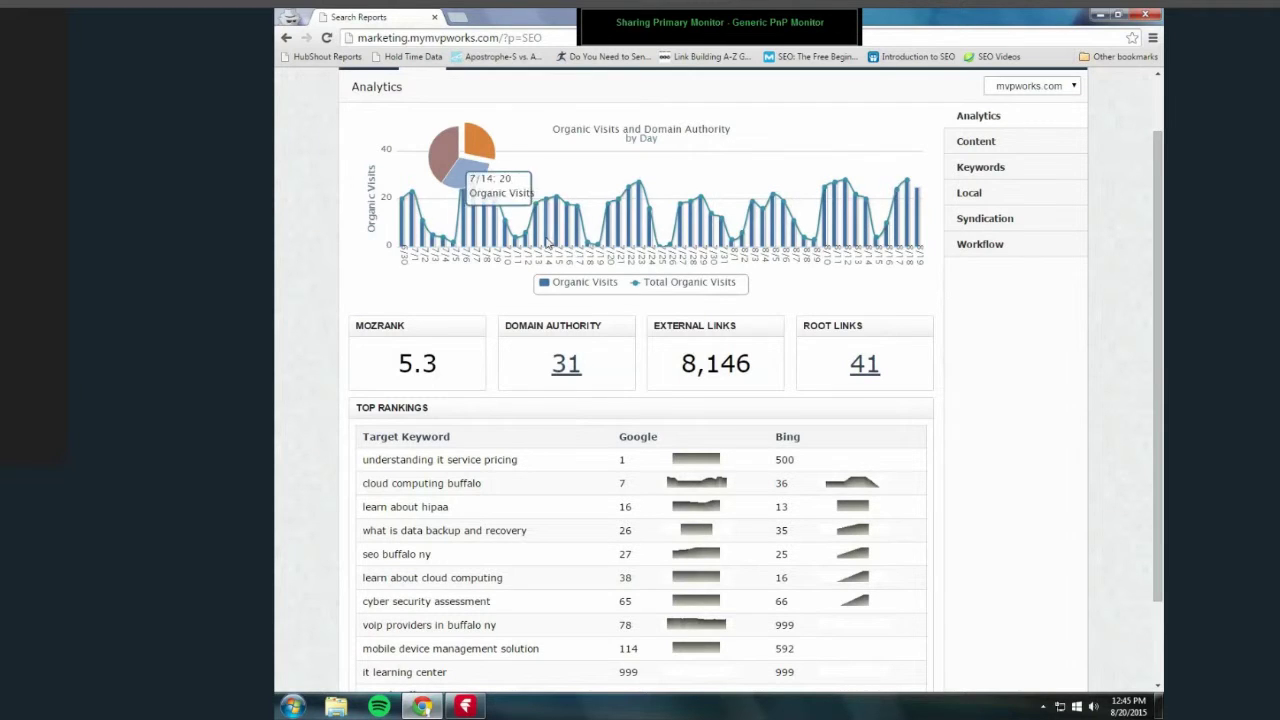
scroll(988, 440, up, 1)
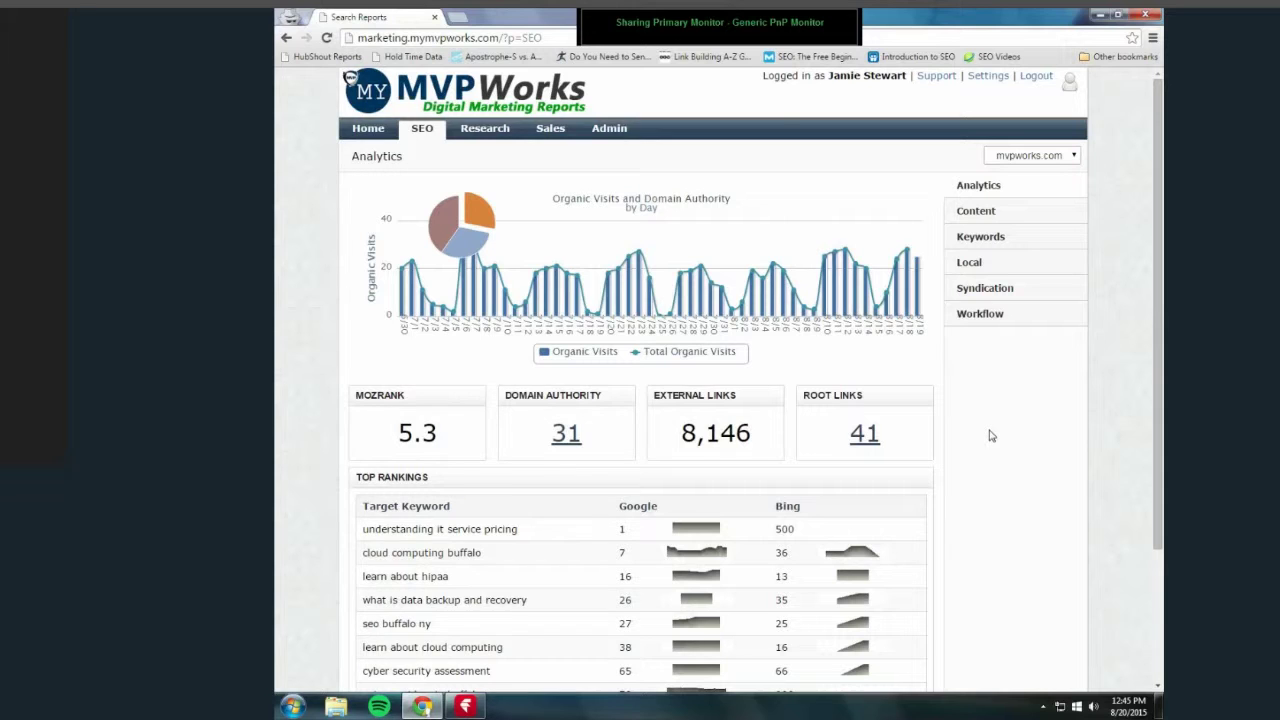
scroll(991, 436, down, 1)
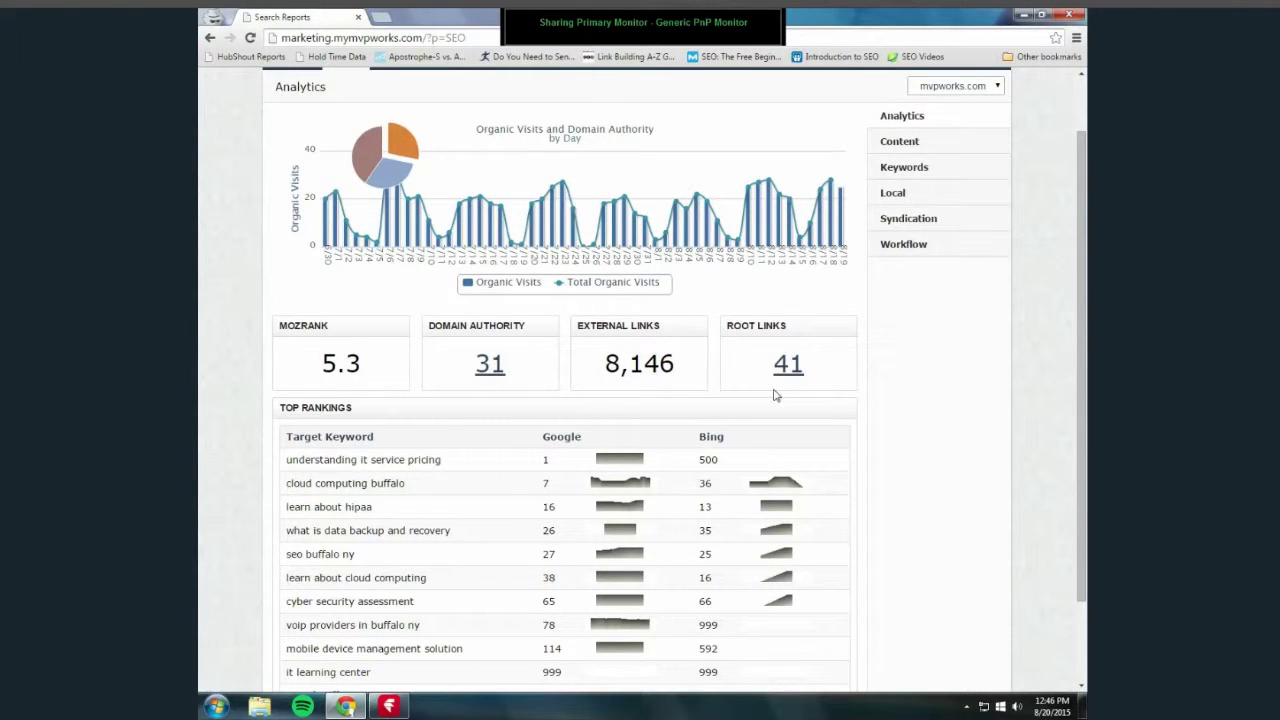
scroll(868, 457, down, 1)
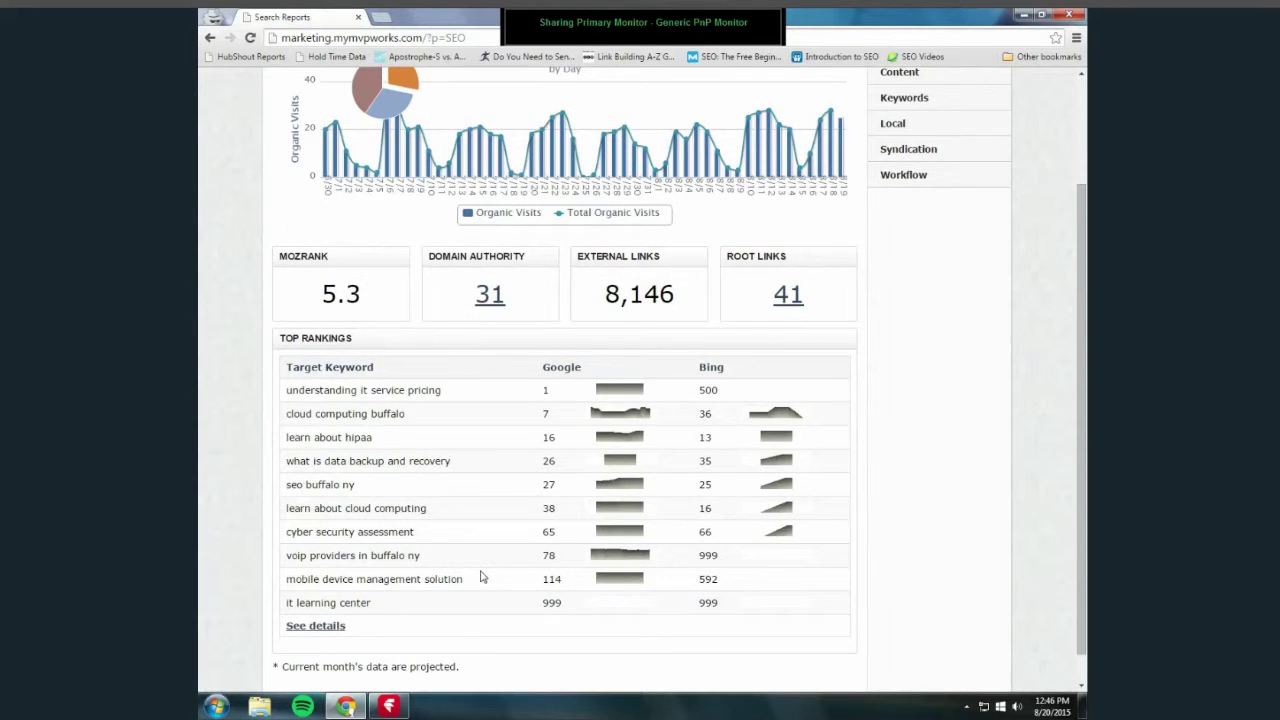
- View the Google ranking history charts for "cloud computing buffalo" and "voip providers in buffalo ny"
click(622, 418)
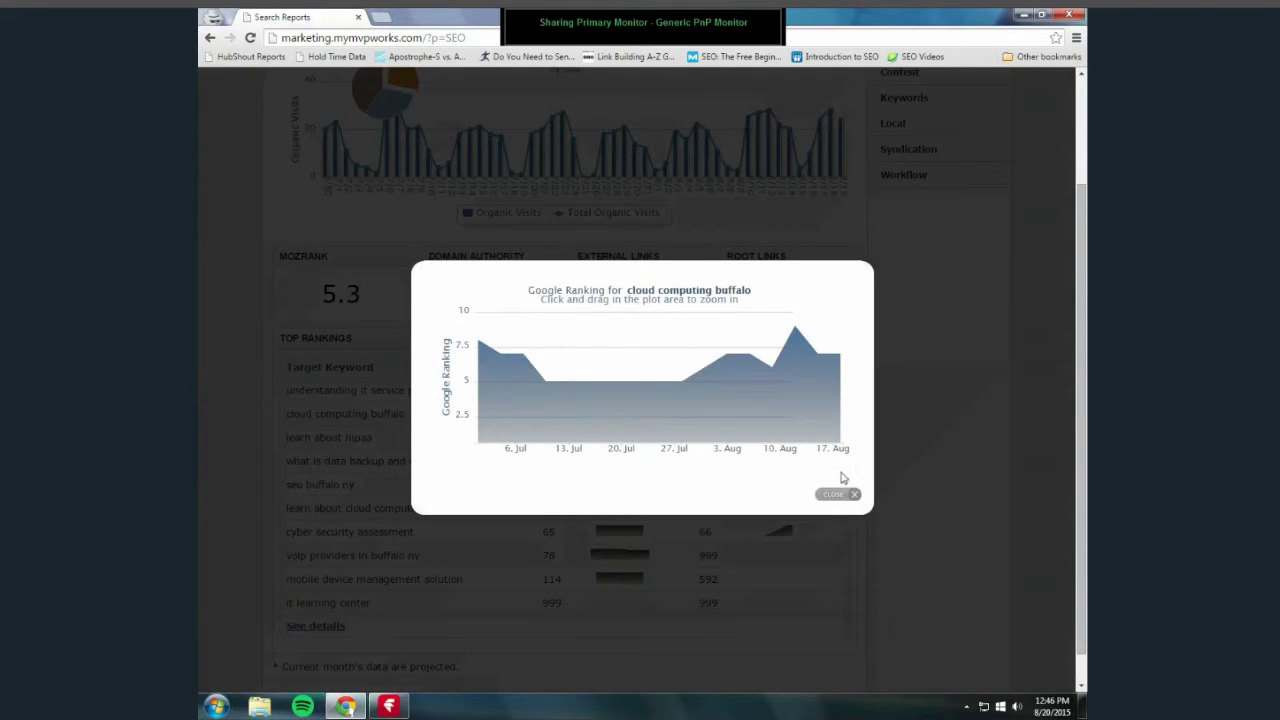
click(836, 495)
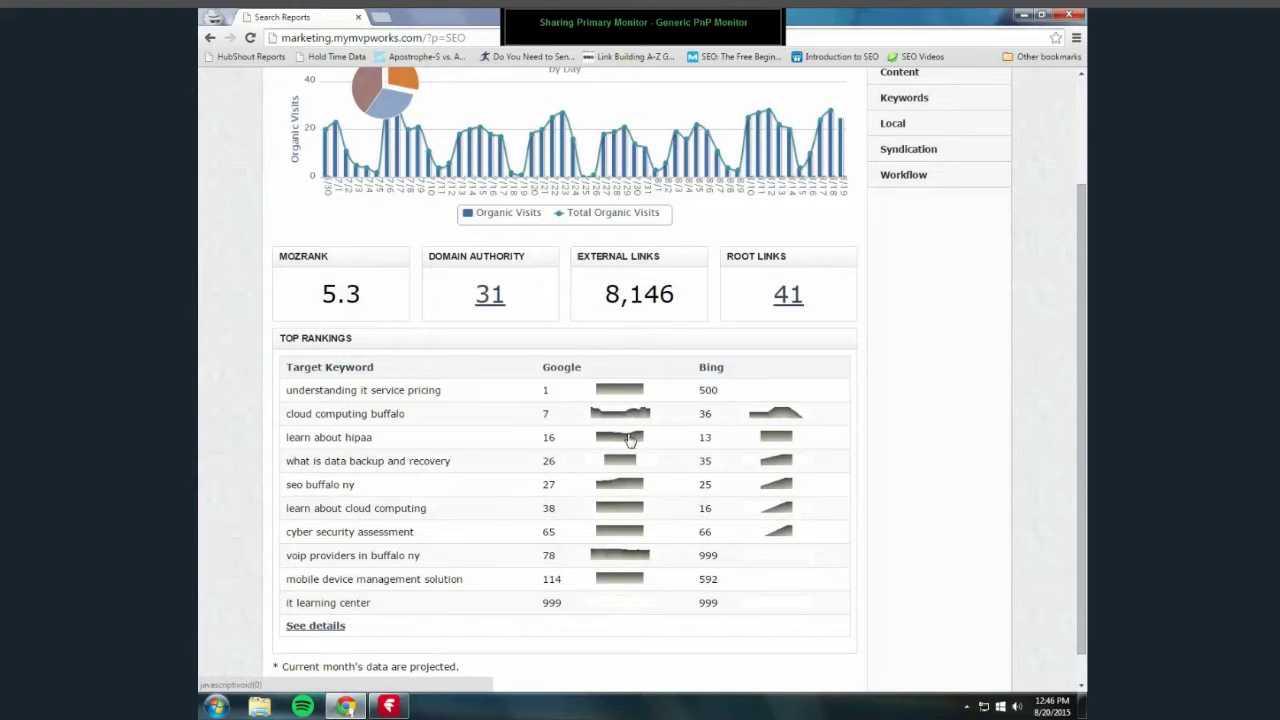
click(618, 553)
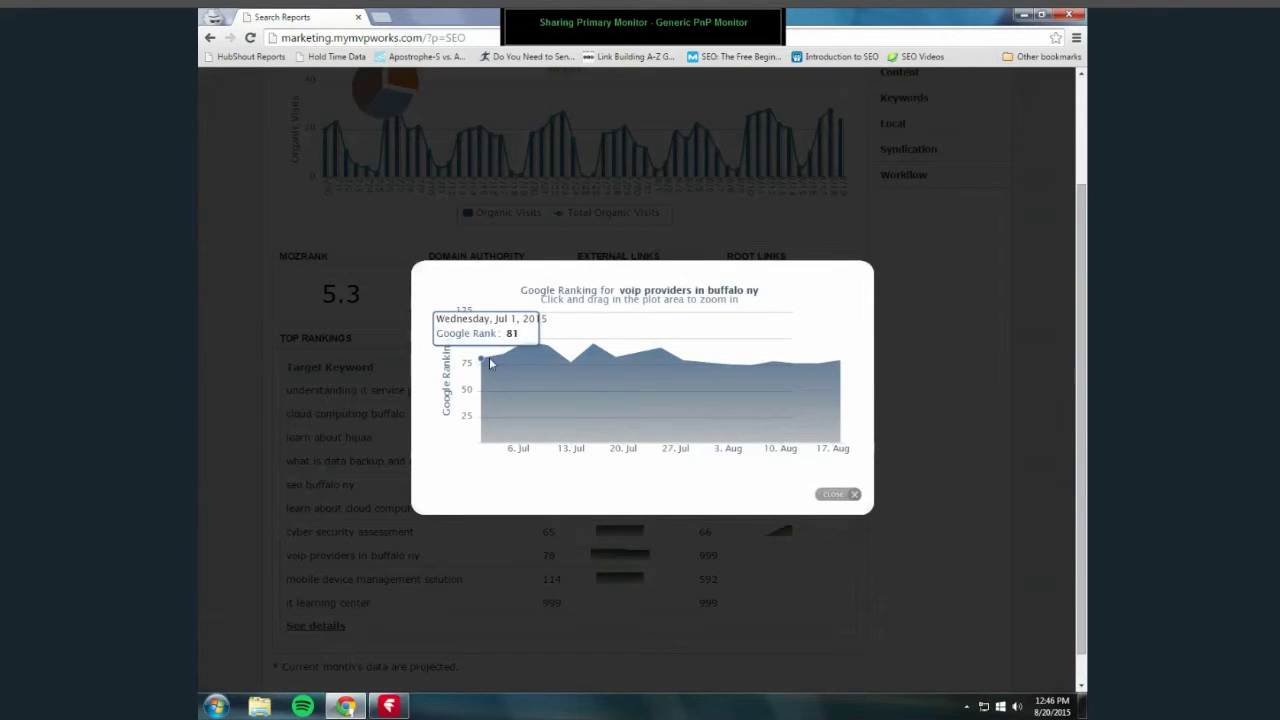
click(834, 494)
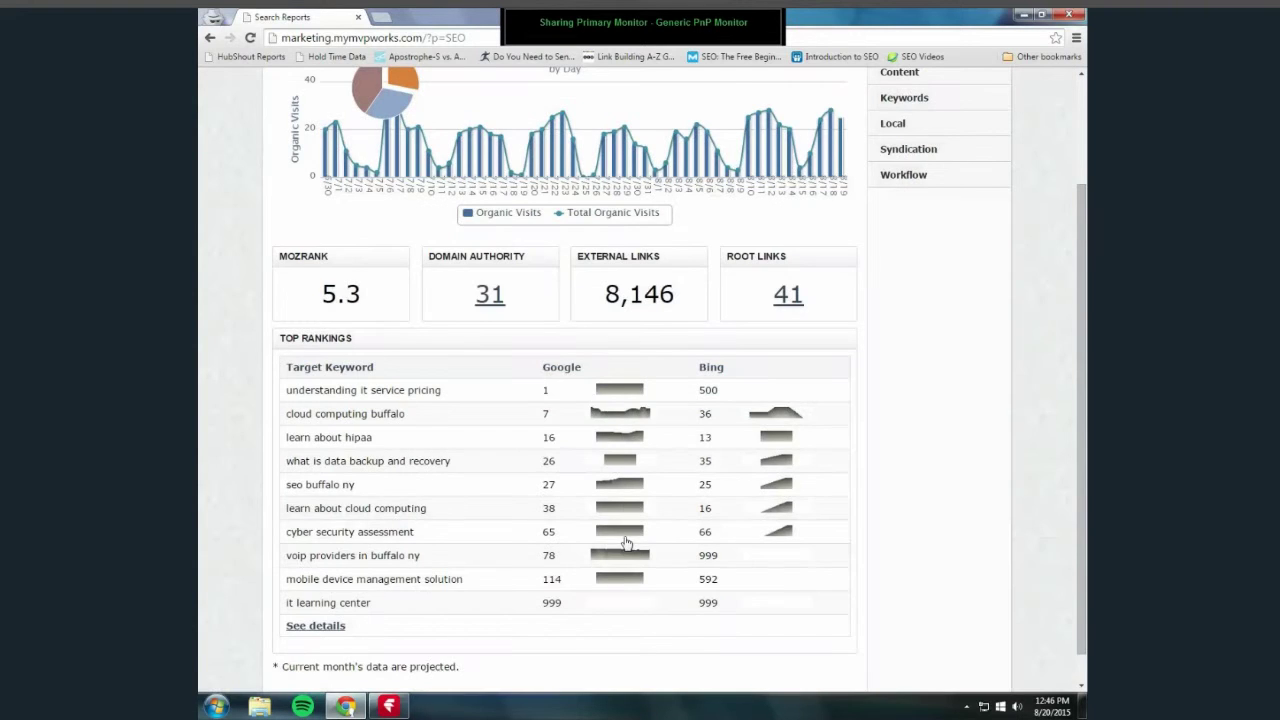
click(620, 555)
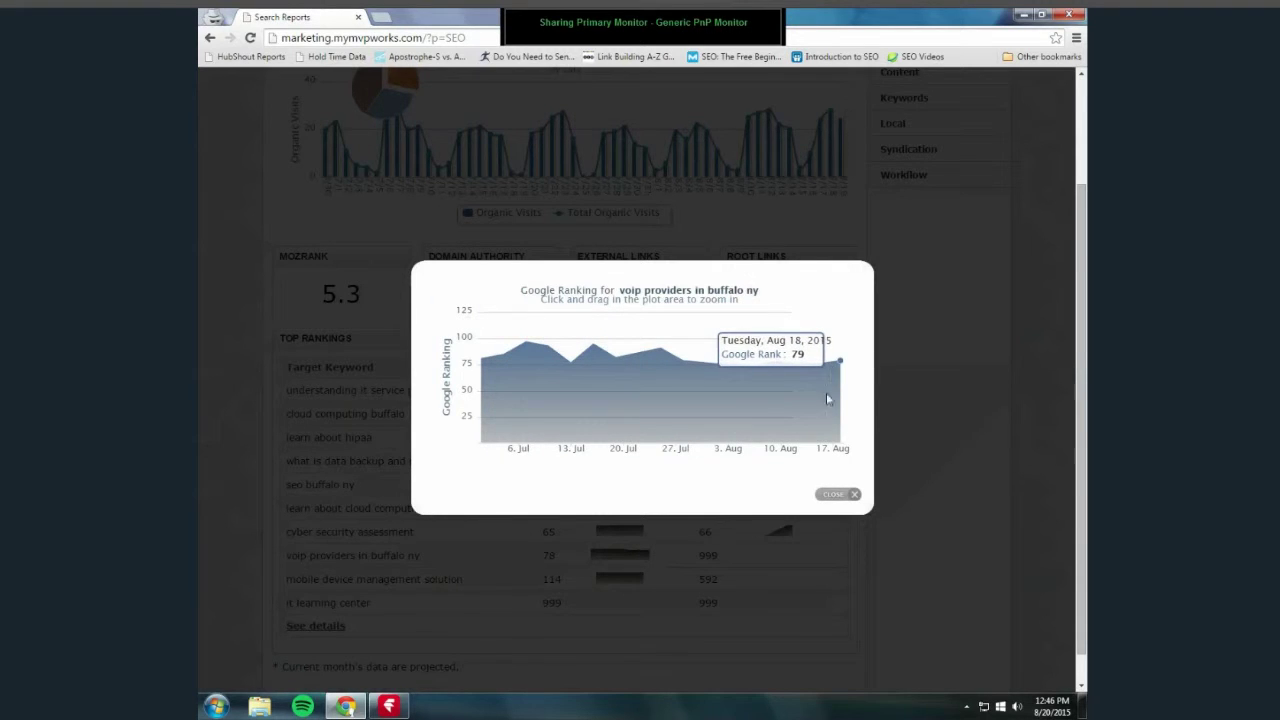
click(838, 491)
- Open the SEO Content report and view its onsite content and syndicated content article lists
scroll(850, 482, up, 2)
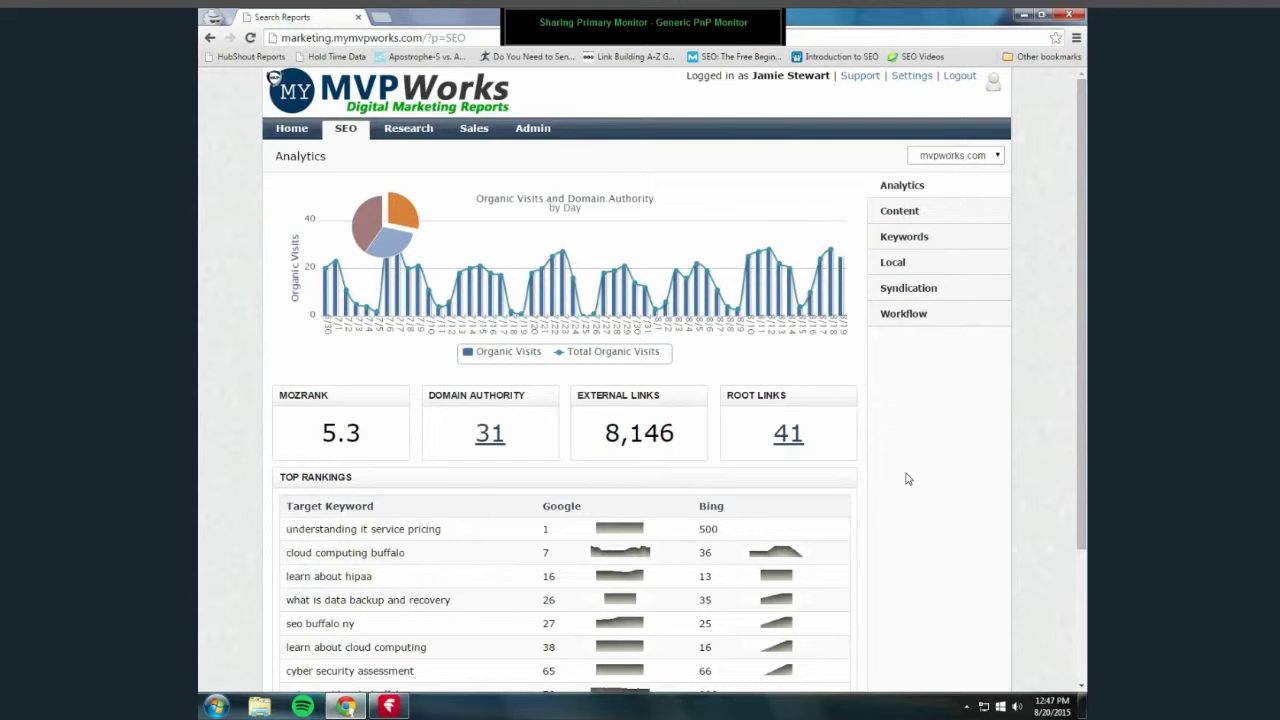
scroll(907, 479, down, 3)
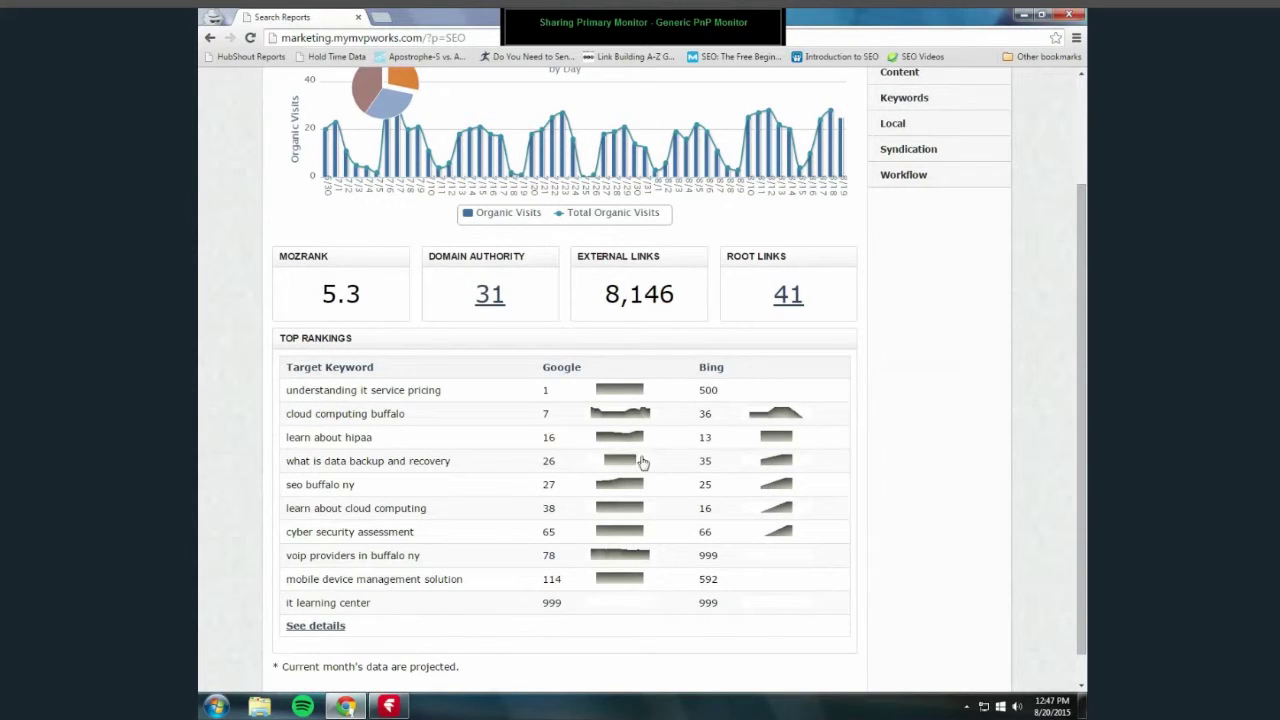
scroll(629, 528, up, 3)
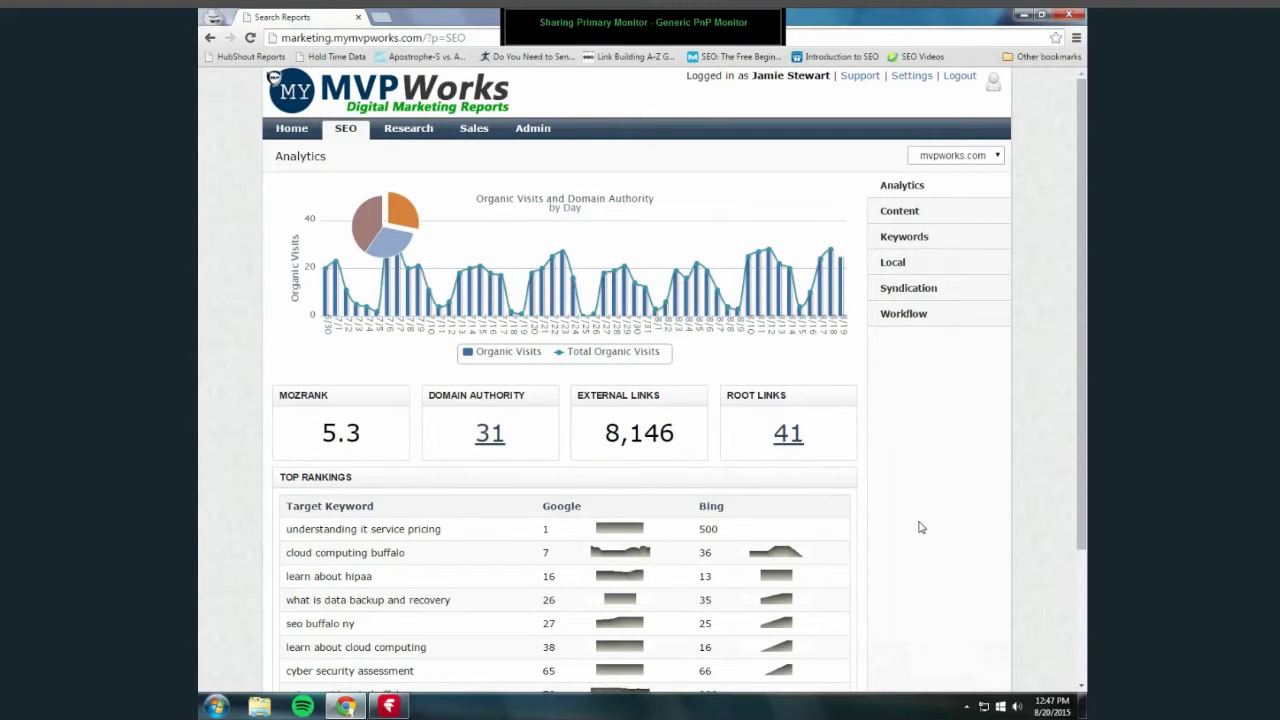
click(891, 217)
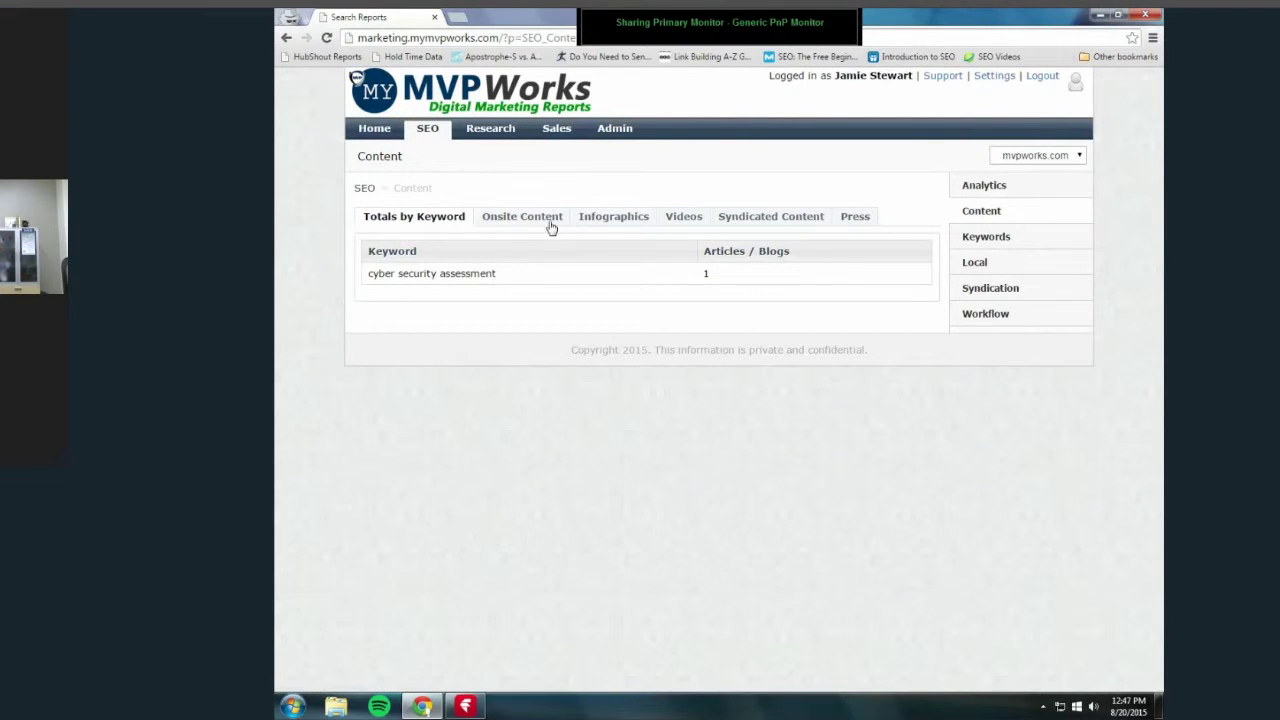
click(543, 218)
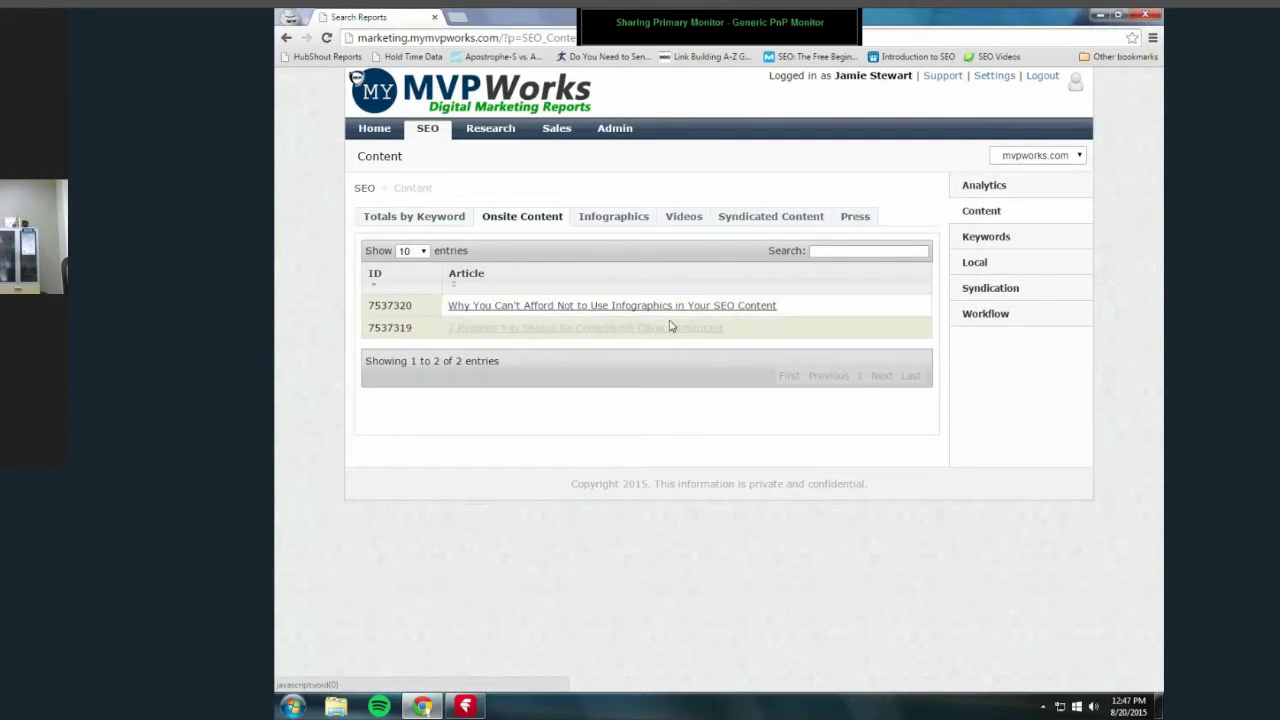
click(787, 220)
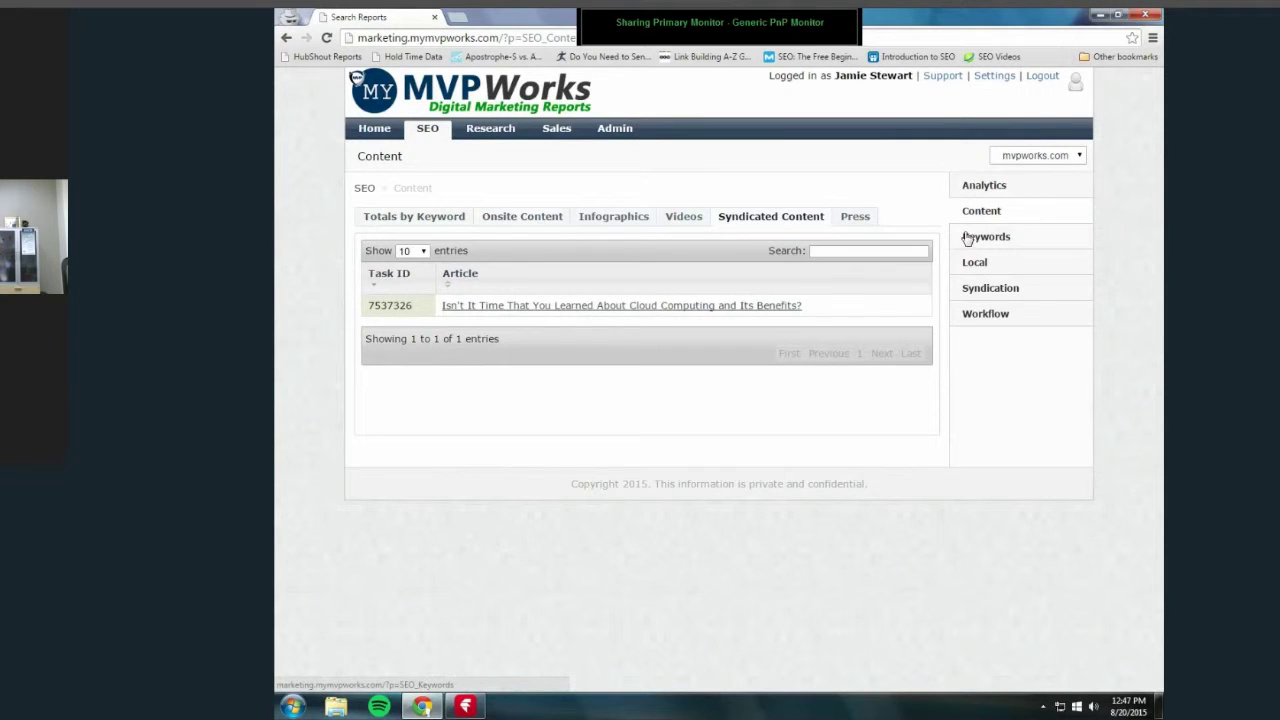
- Open the SEO Keywords report and view the Bing ranking history chart for "cloud computing buffalo"
click(966, 237)
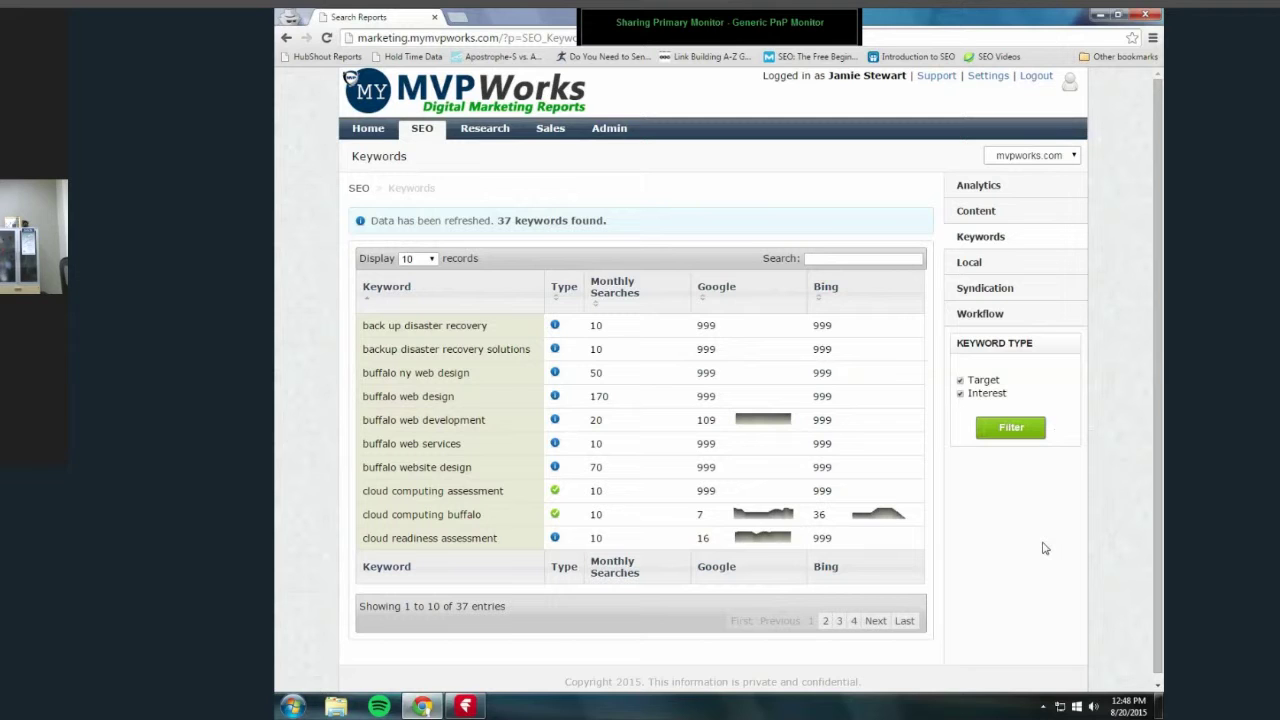
click(896, 520)
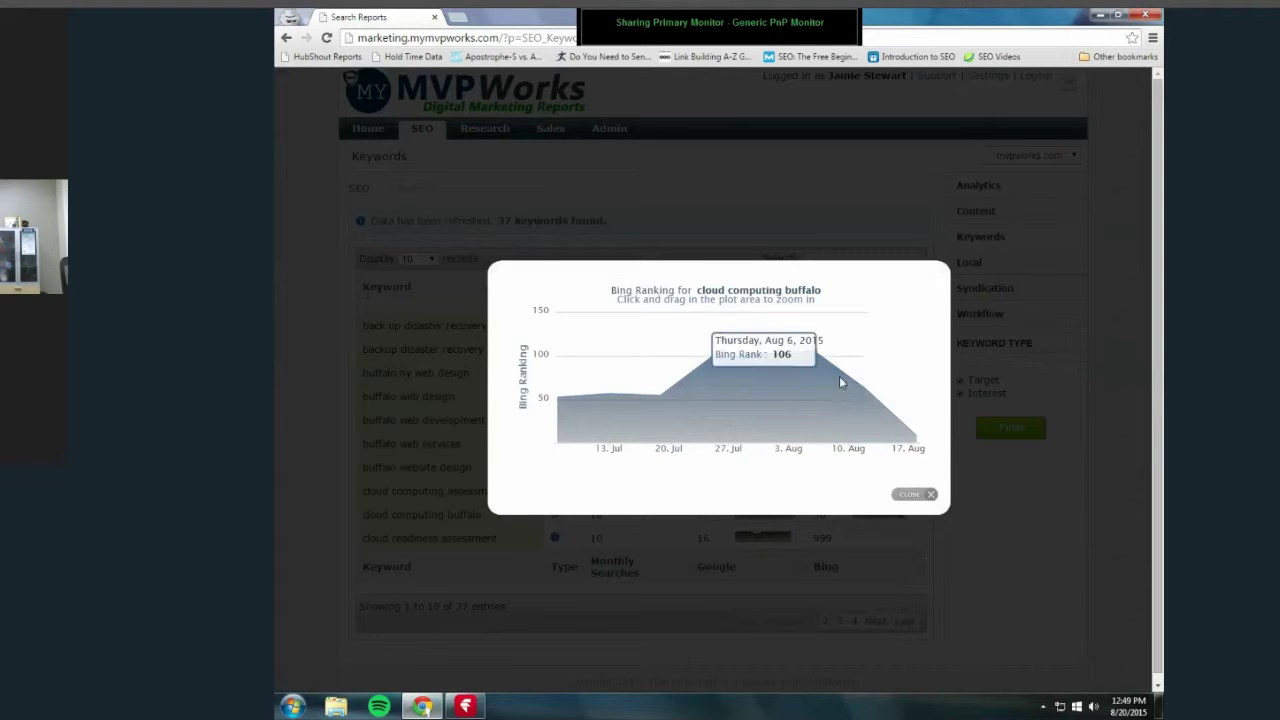
click(926, 497)
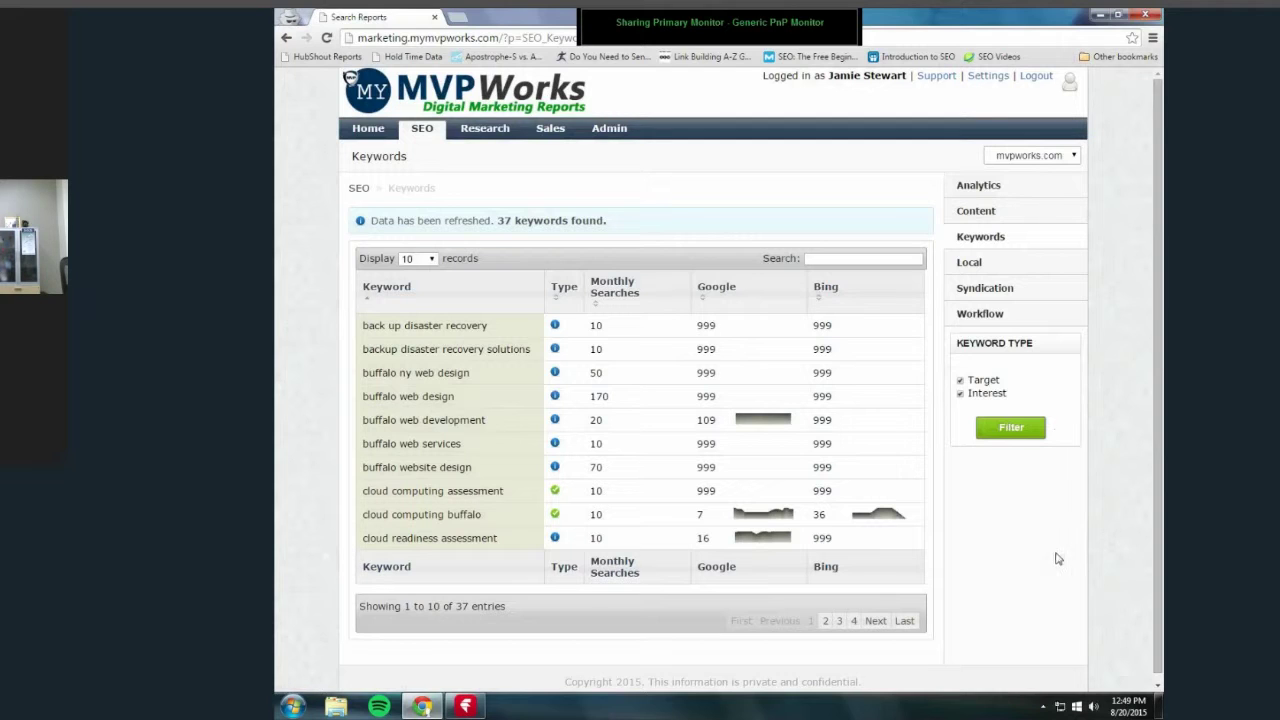
- View the Syndication report, and filter the Workflow task list to Scheduled tasks
click(1013, 295)
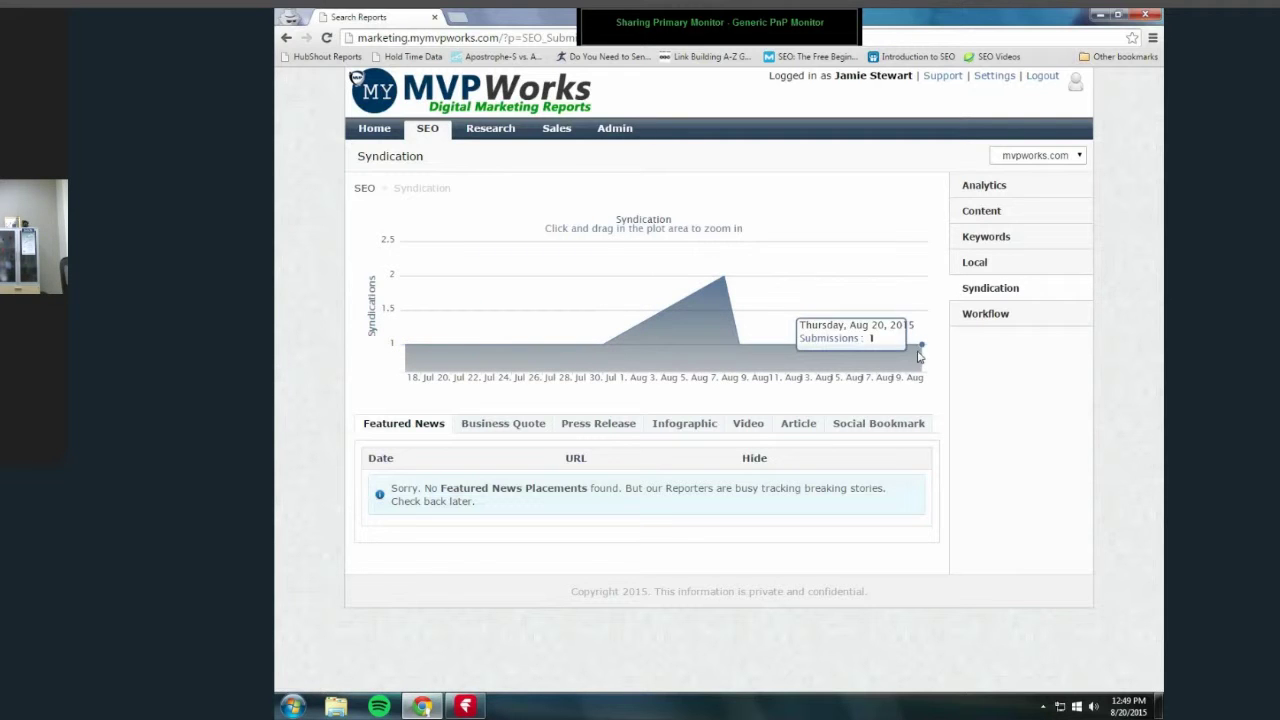
click(982, 314)
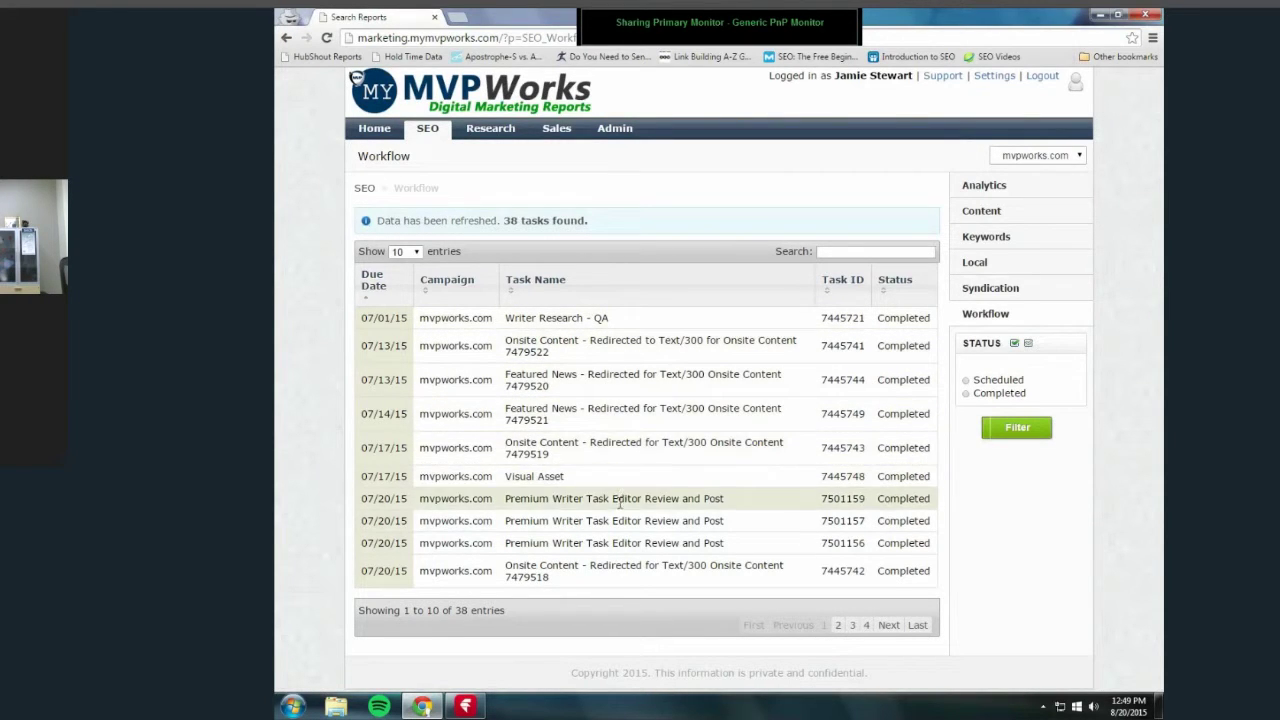
click(966, 380)
click(1012, 428)
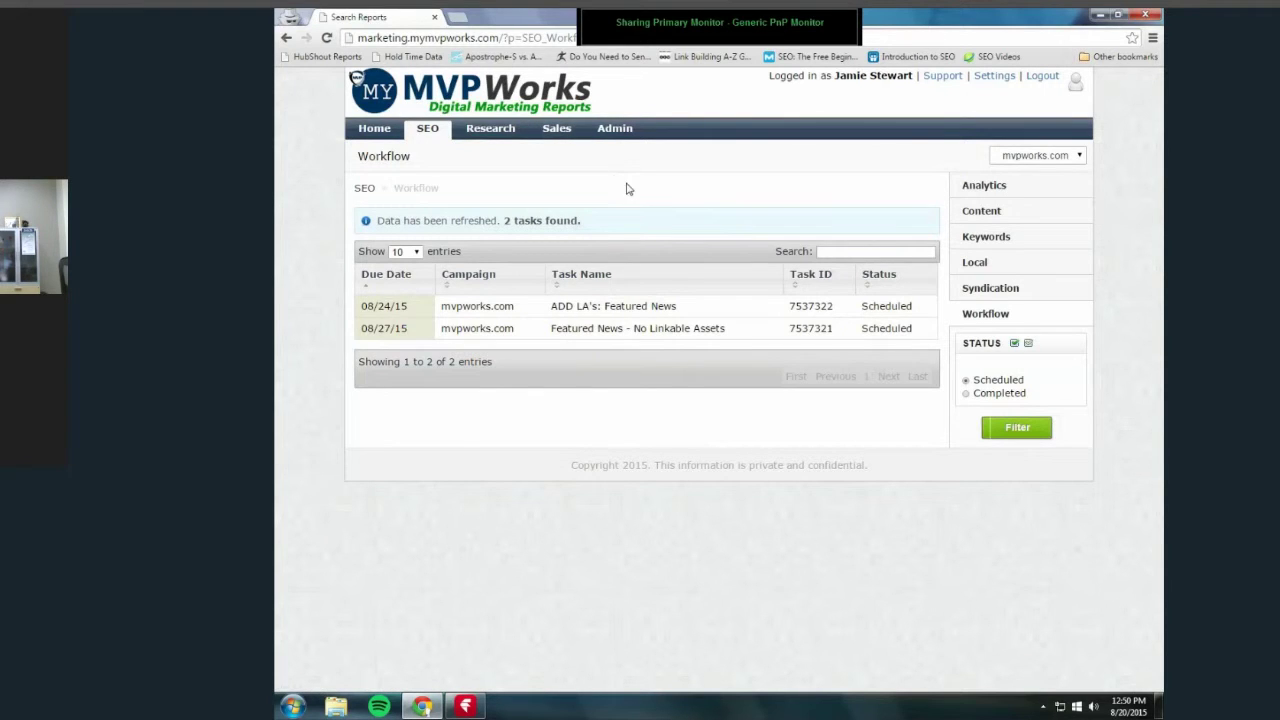
- Look through the Sales section's analytics, leads, phone calls, phone numbers and phone tracking setup pages
click(554, 132)
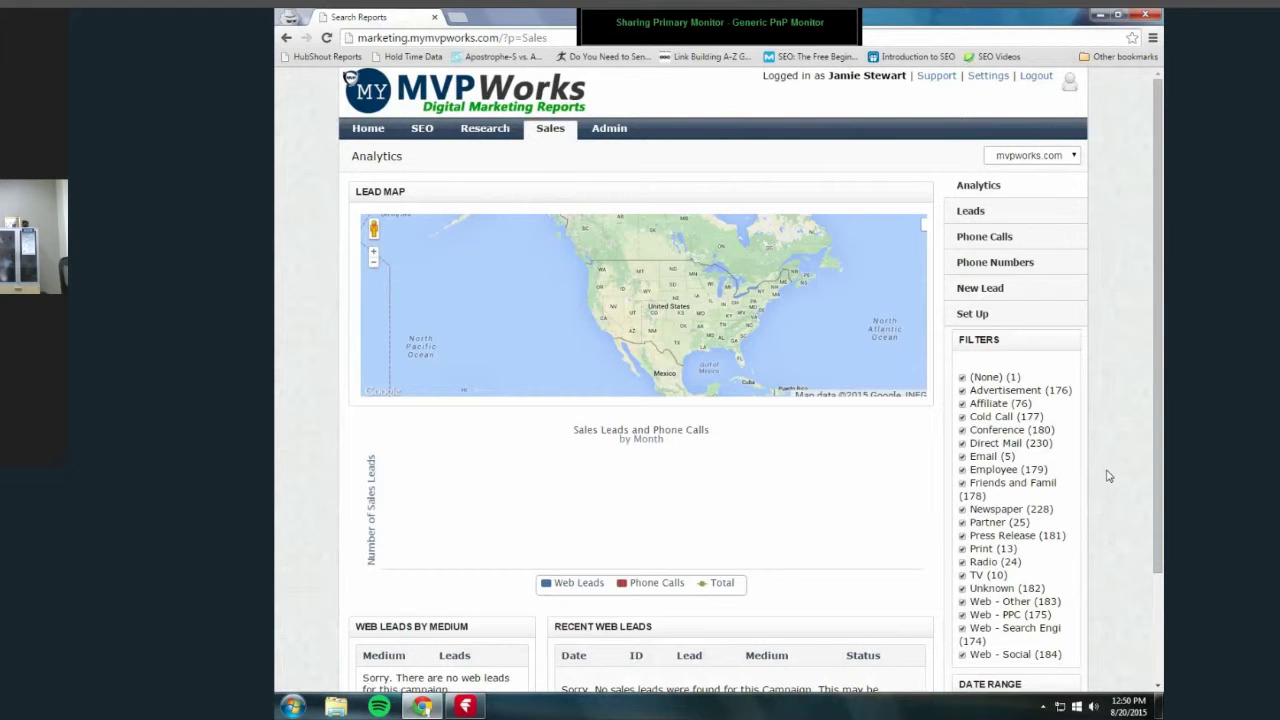
click(999, 218)
click(996, 244)
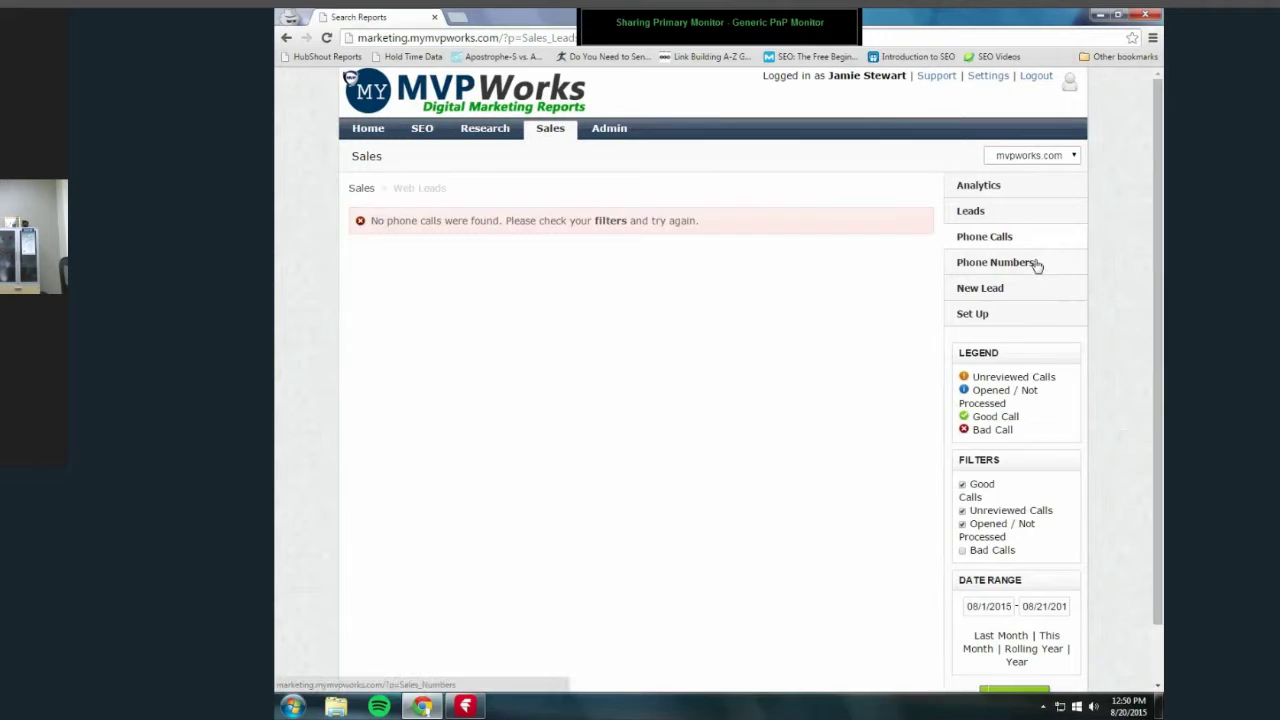
click(1036, 265)
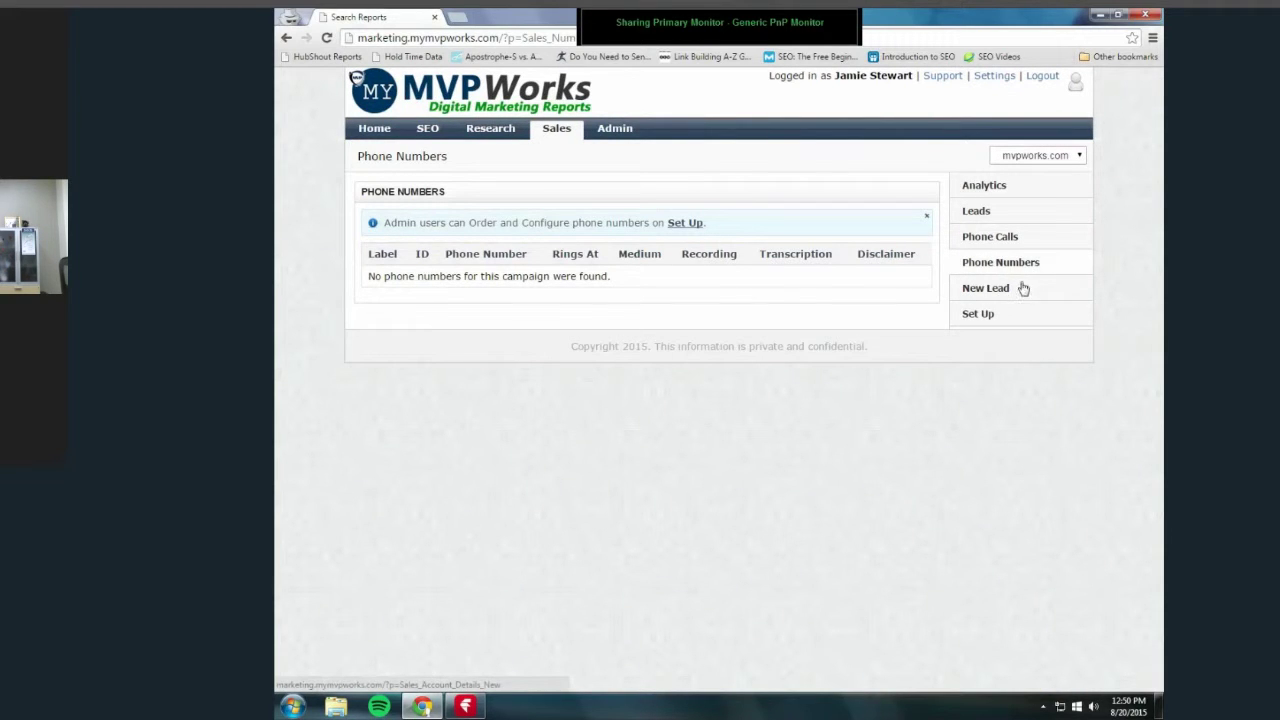
click(990, 318)
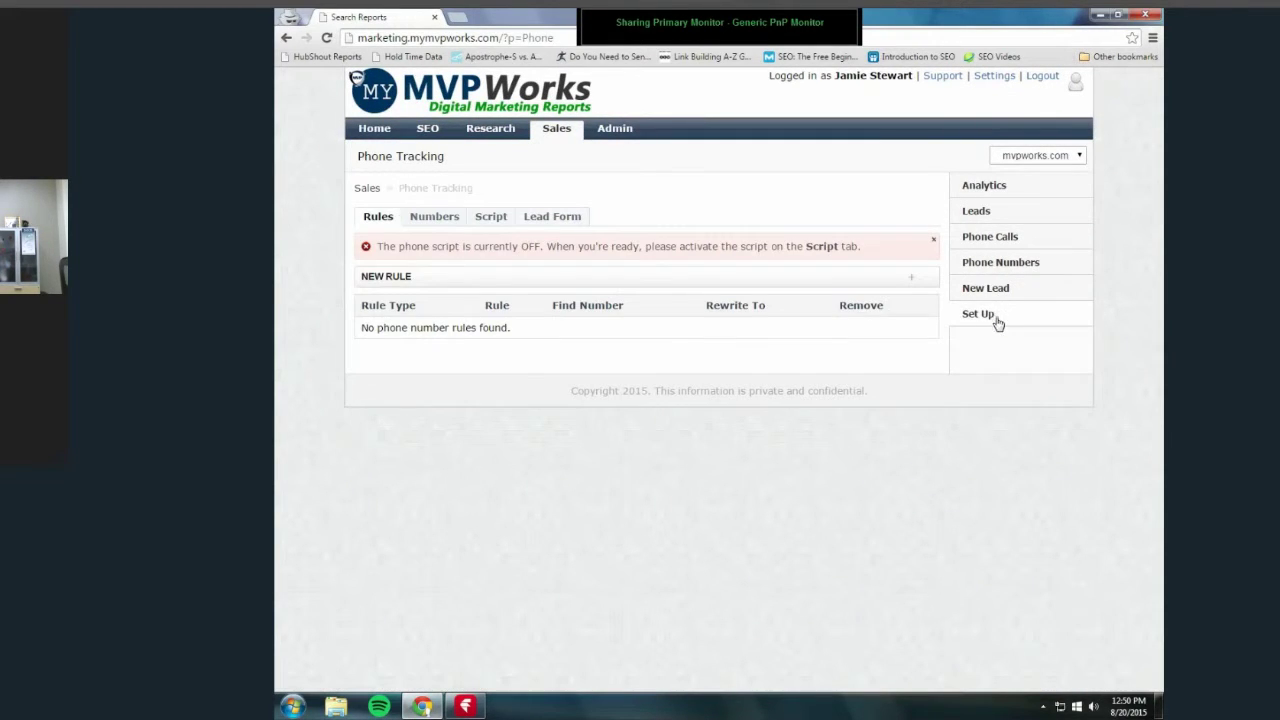
- View the phone numbers setup and the tracking script settings in the Sales phone tracking setup
click(421, 226)
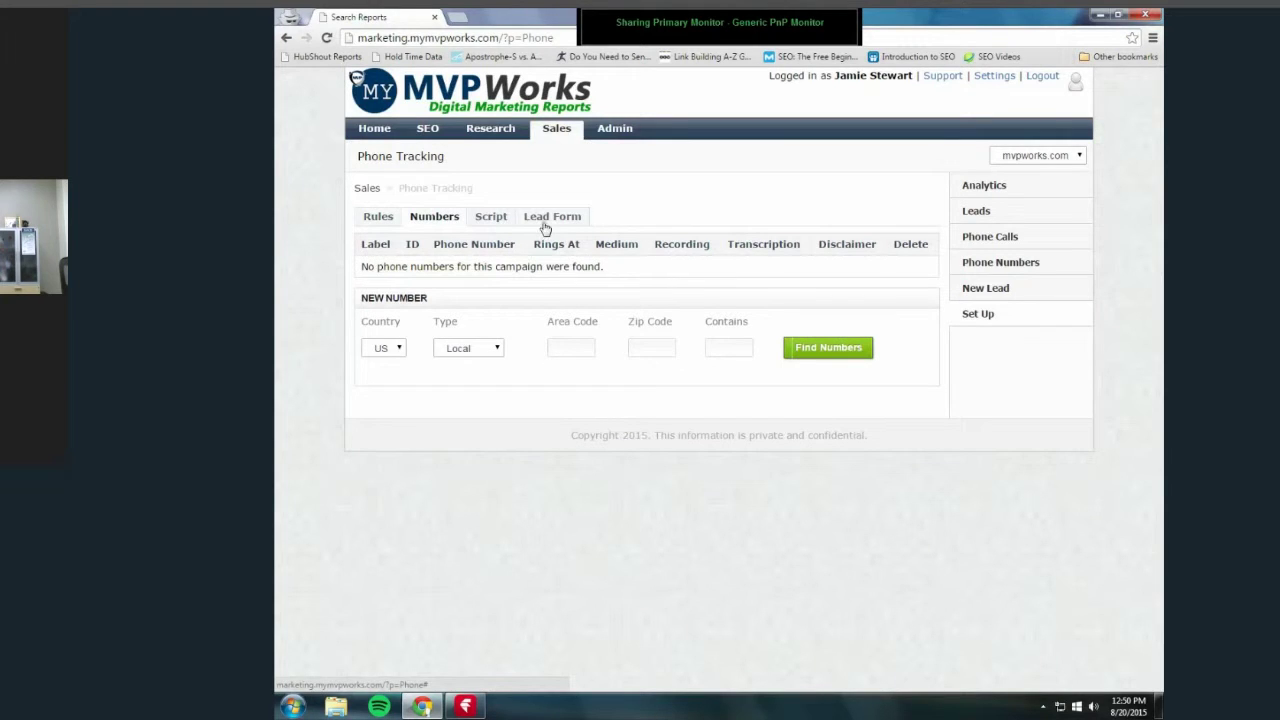
click(496, 217)
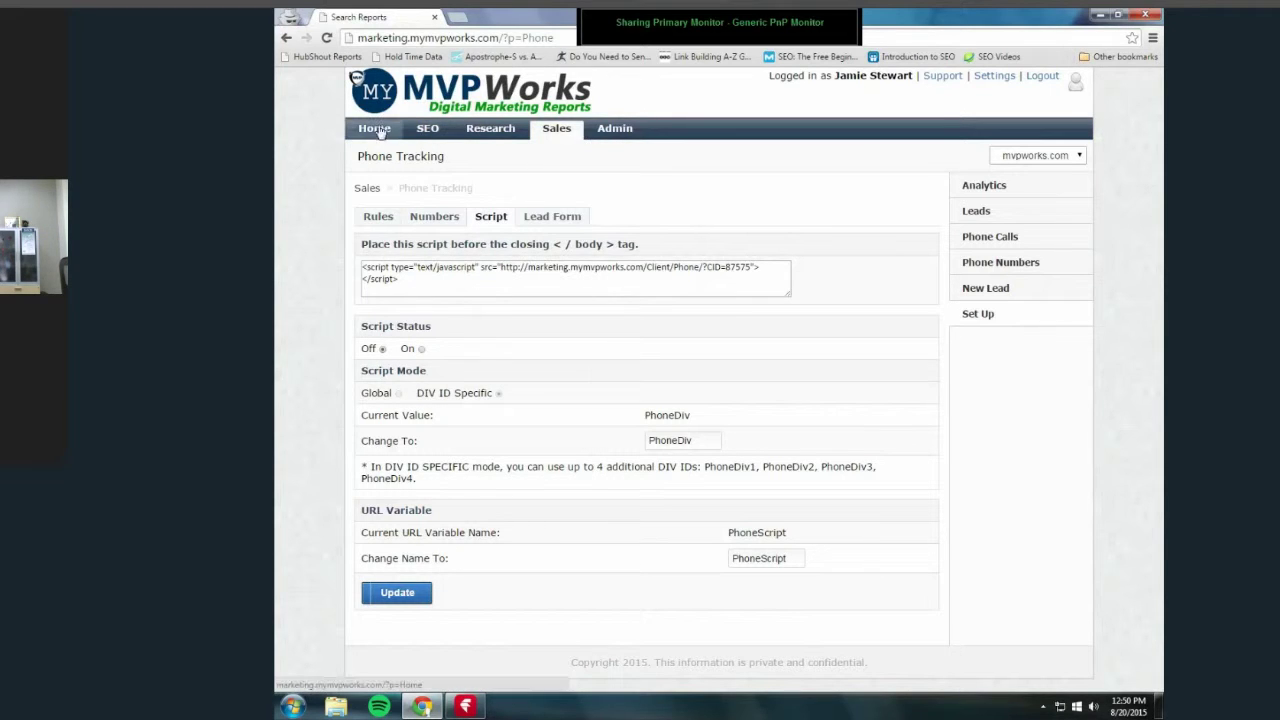
- Open the Admin campaign details for mvpworks.com and review its target keyword list with the target URLs
click(613, 131)
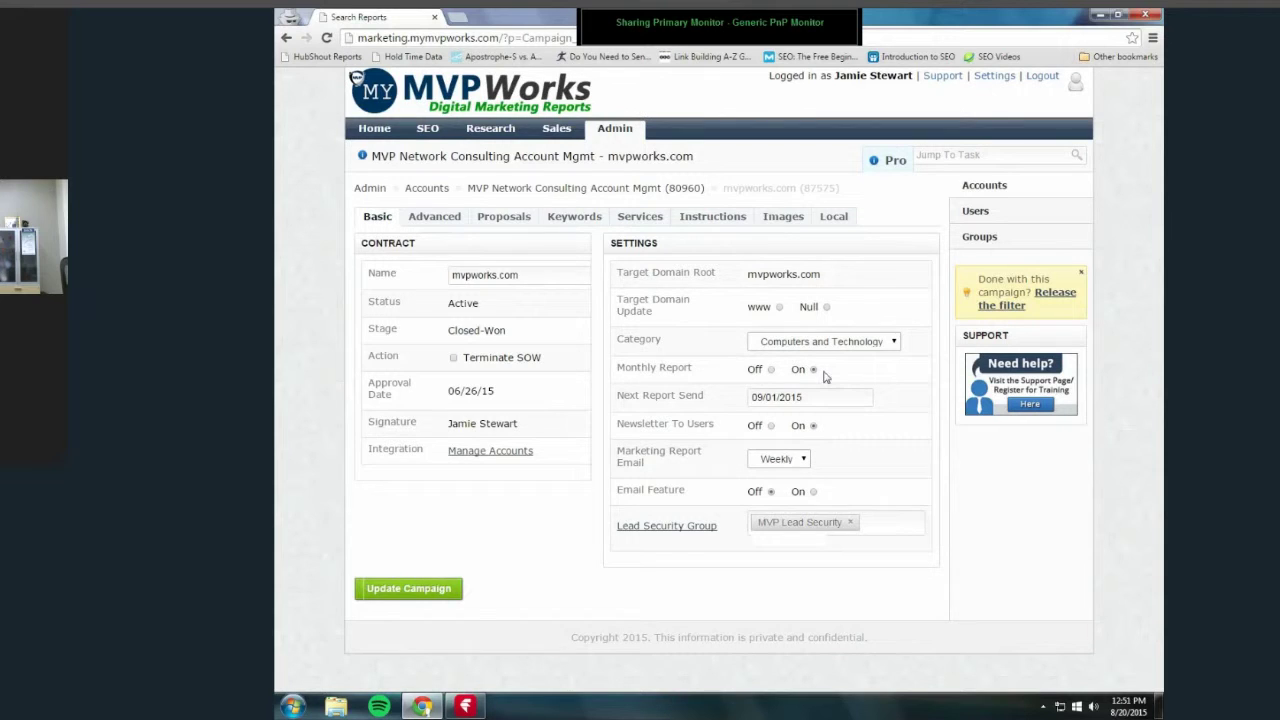
click(548, 228)
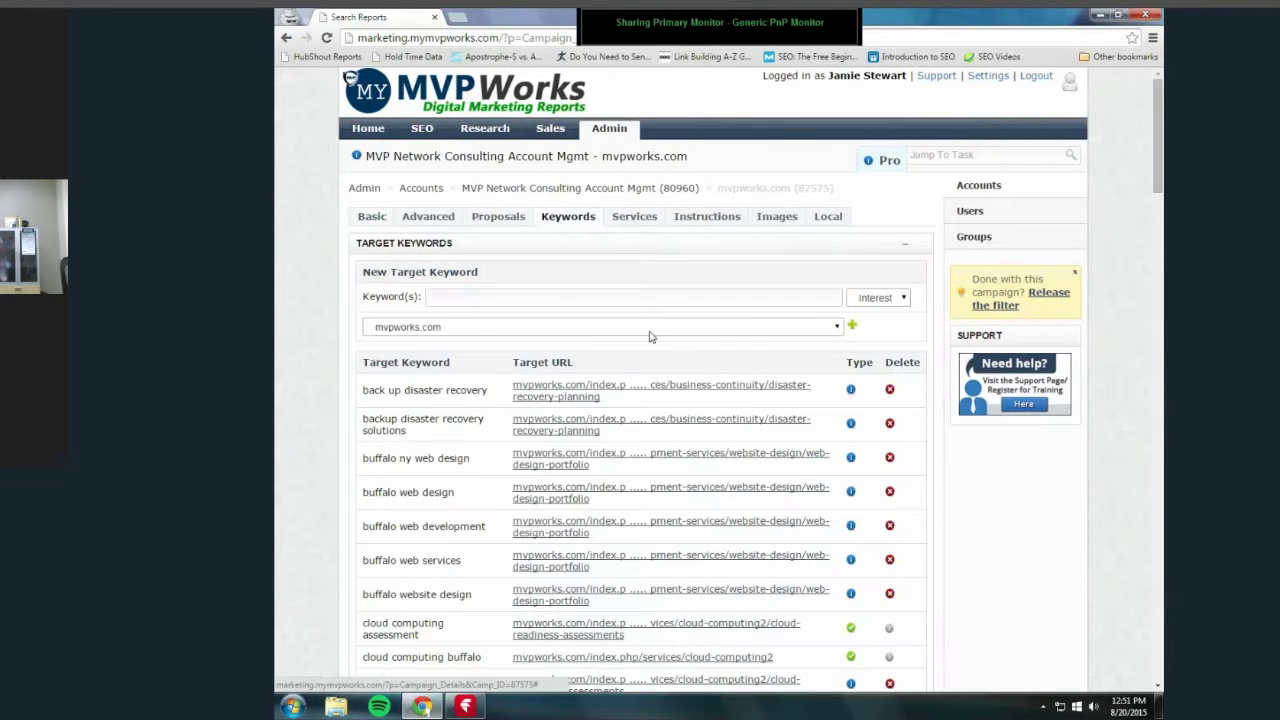
scroll(655, 342, down, 4)
scroll(675, 348, up, 5)
- Review the campaign's writer instructions, including the facts list, co-citation links and general writer instructions
click(711, 218)
scroll(760, 335, down, 2)
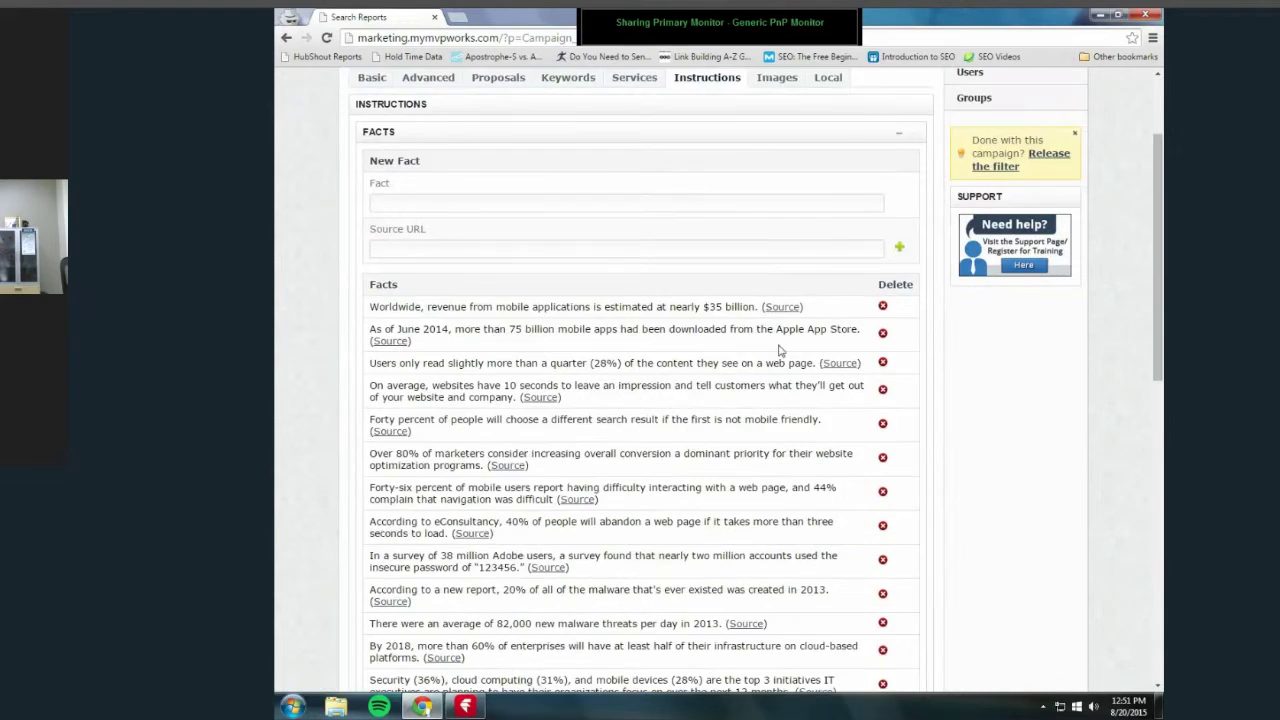
scroll(780, 350, down, 3)
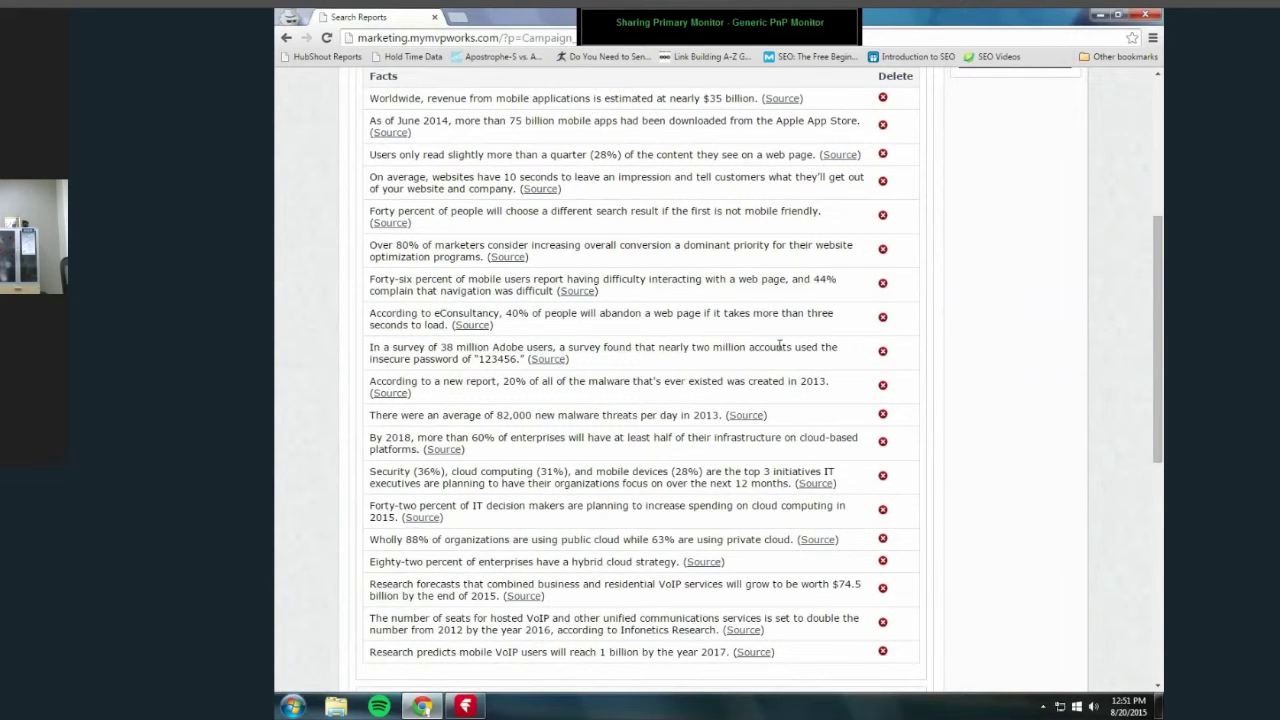
scroll(779, 346, up, 1)
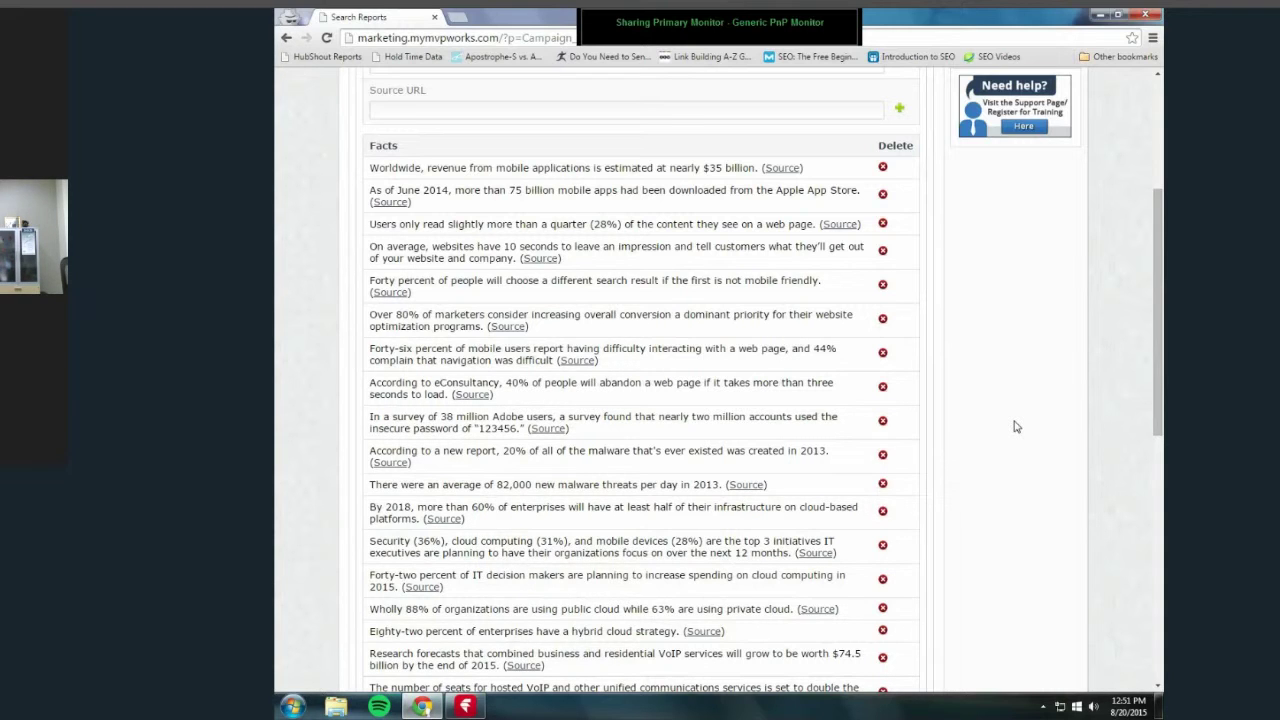
scroll(1016, 427, down, 1)
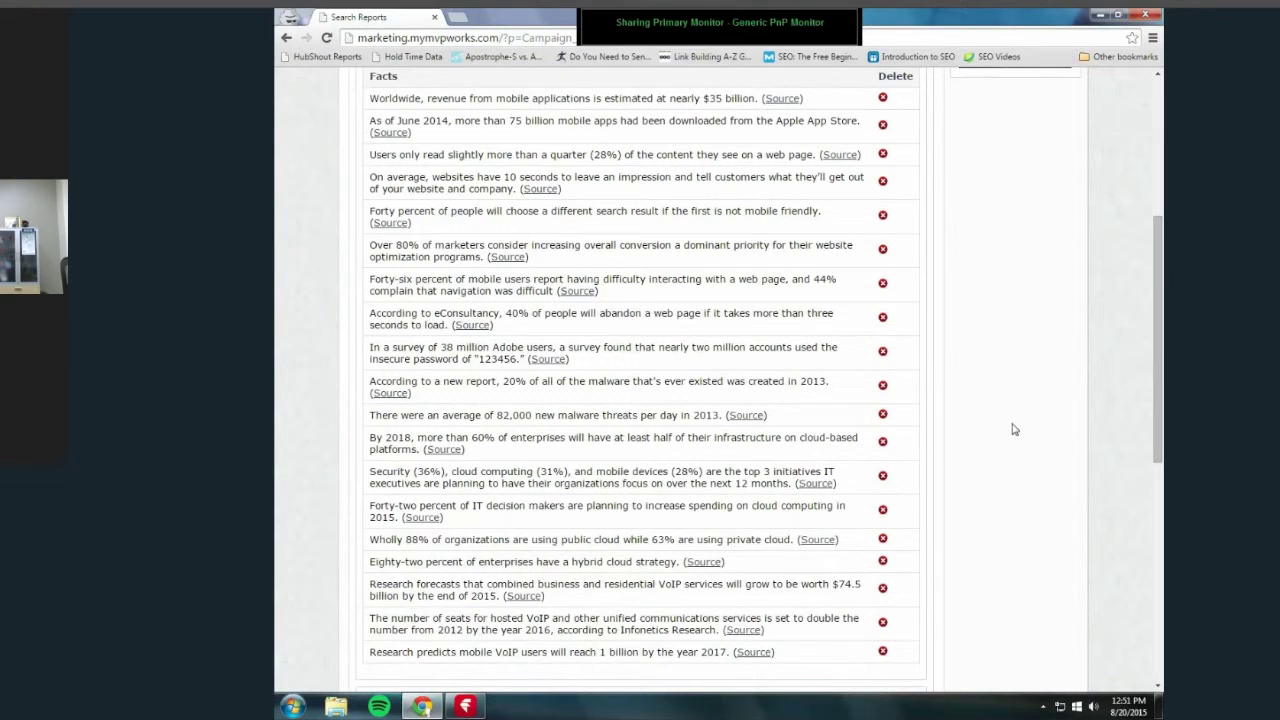
scroll(1014, 436, down, 5)
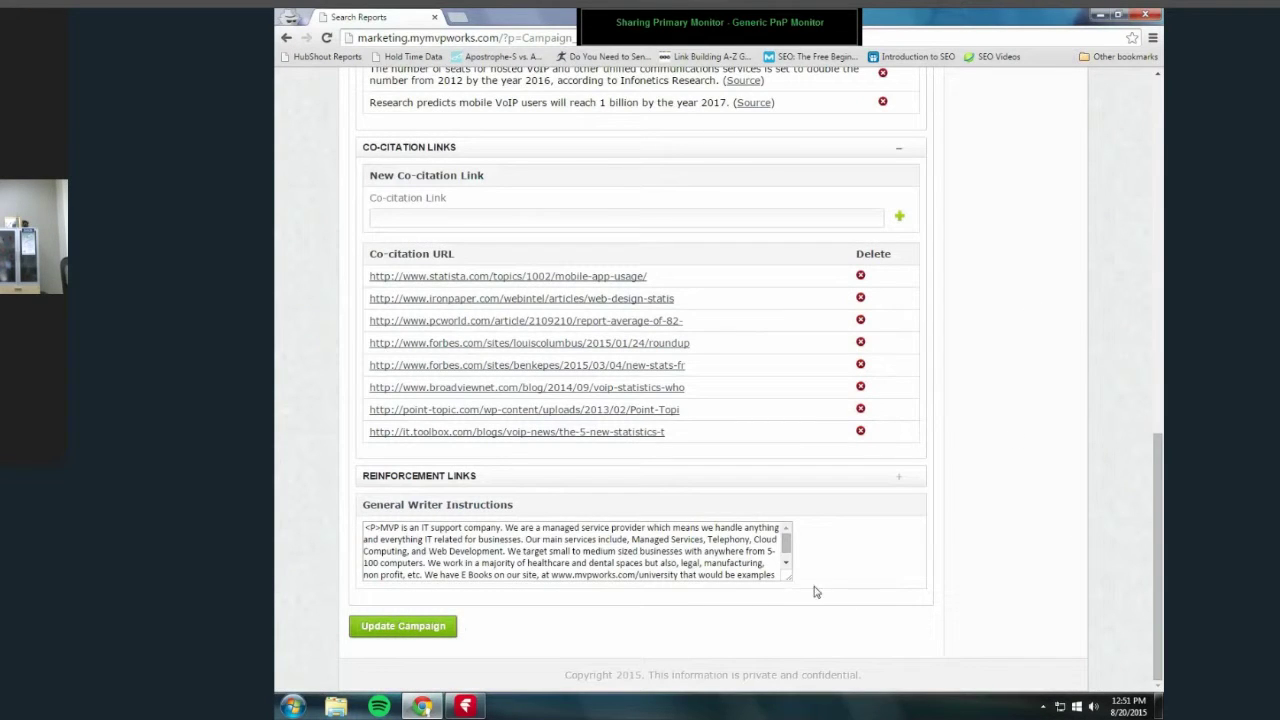
scroll(940, 620, up, 5)
scroll(947, 623, up, 3)
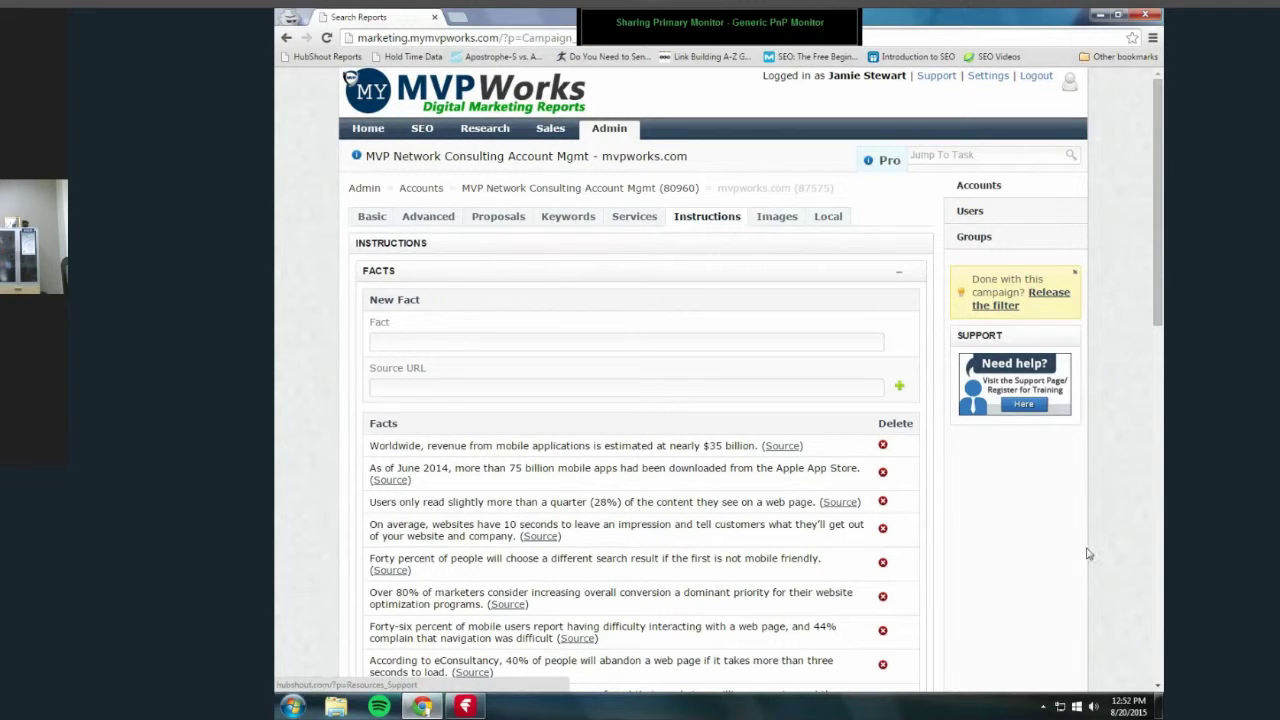
scroll(1068, 538, down, 1)
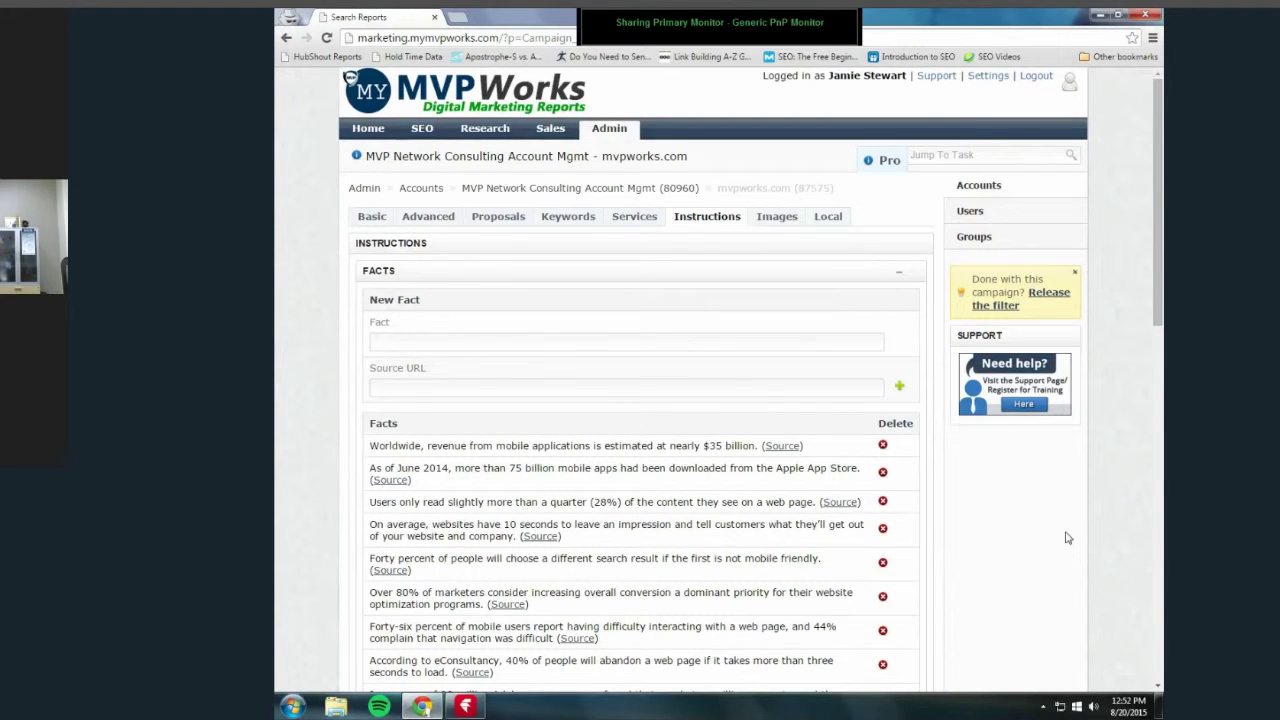